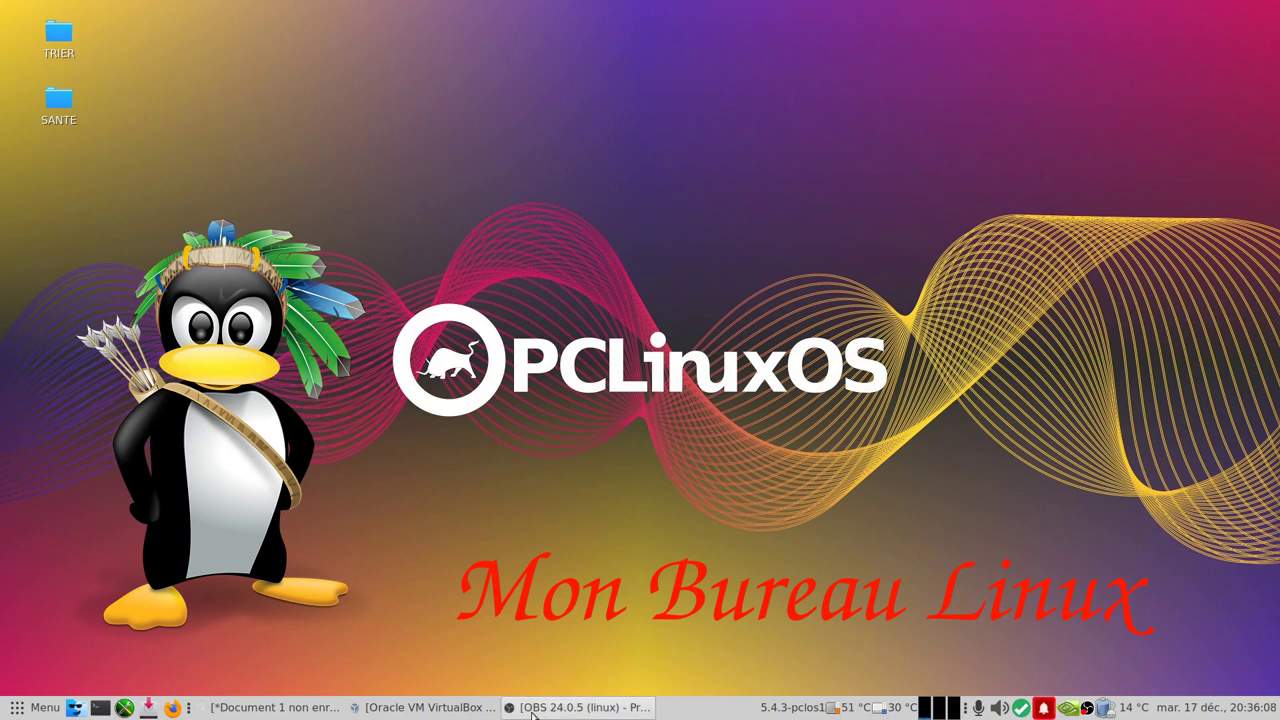
- Switch to VirtualBox and begin a new virtual machine named PCLinuxOS Test EFI, type Linux, version Other Linux (64-bit)
{"action": "left_click", "coordinate": [465, 707]}
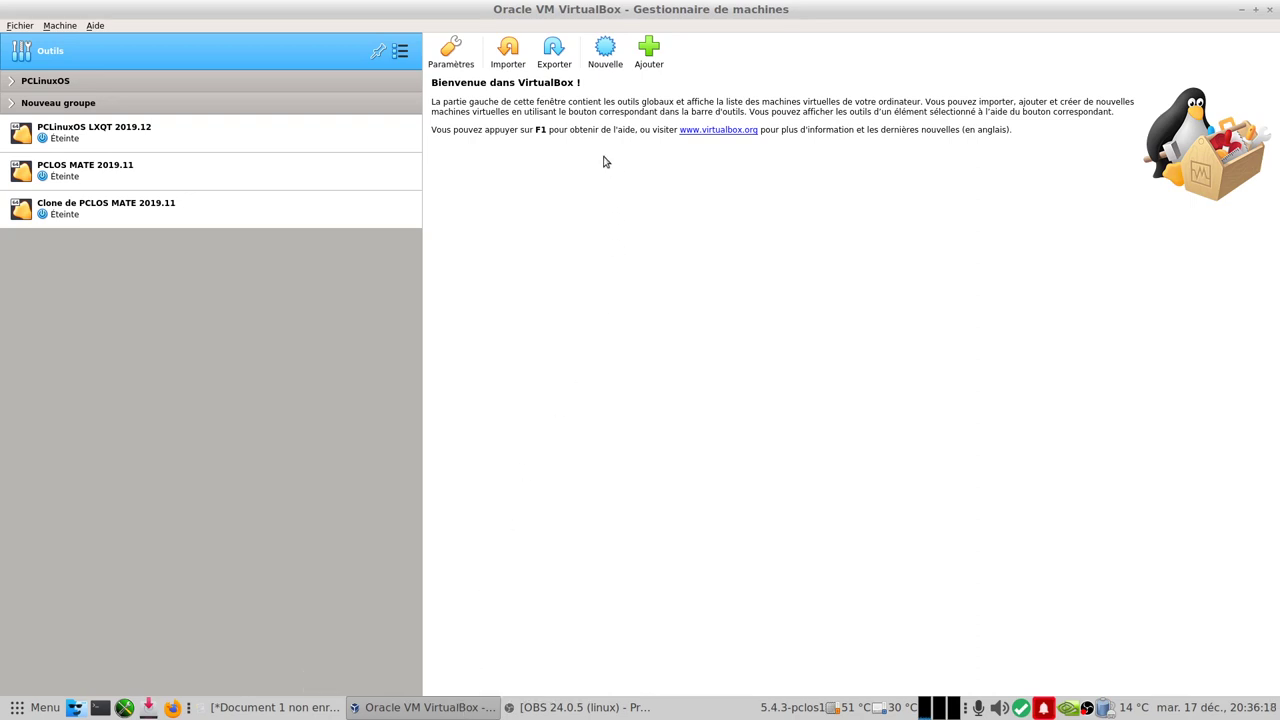
{"action": "left_click", "coordinate": [605, 62]}
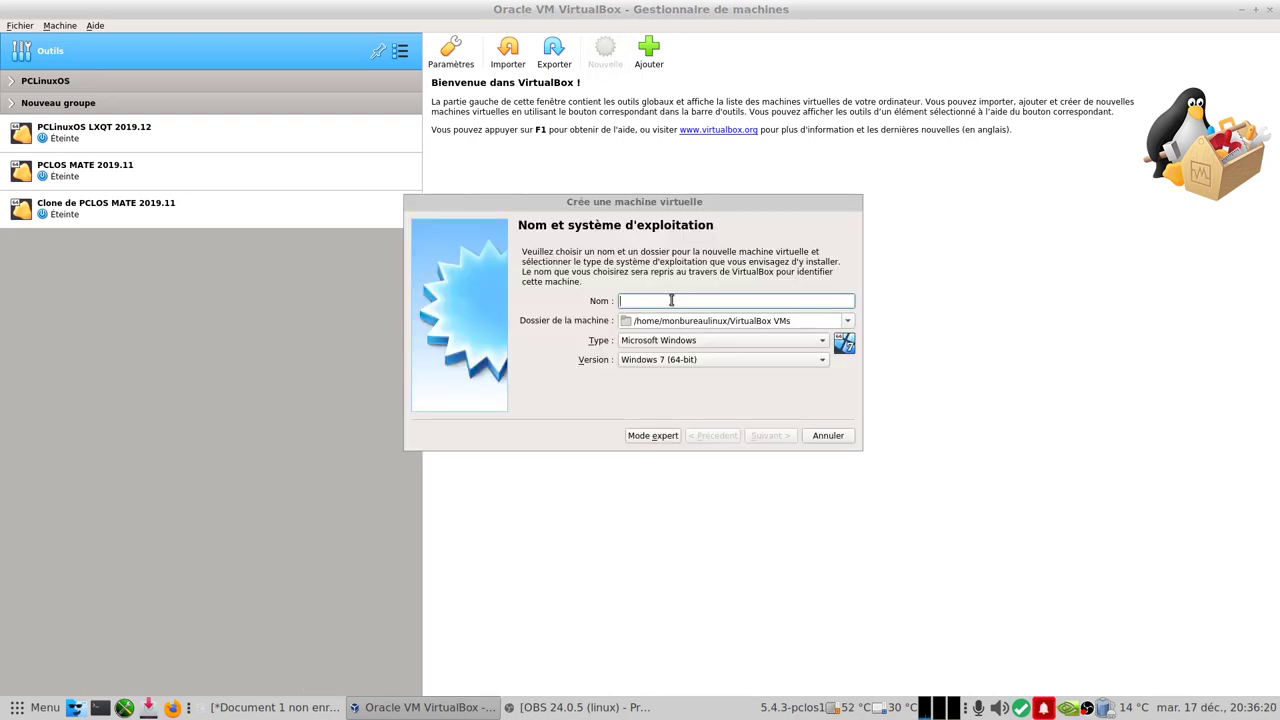
{"action": "type", "text": "PCLinux"}
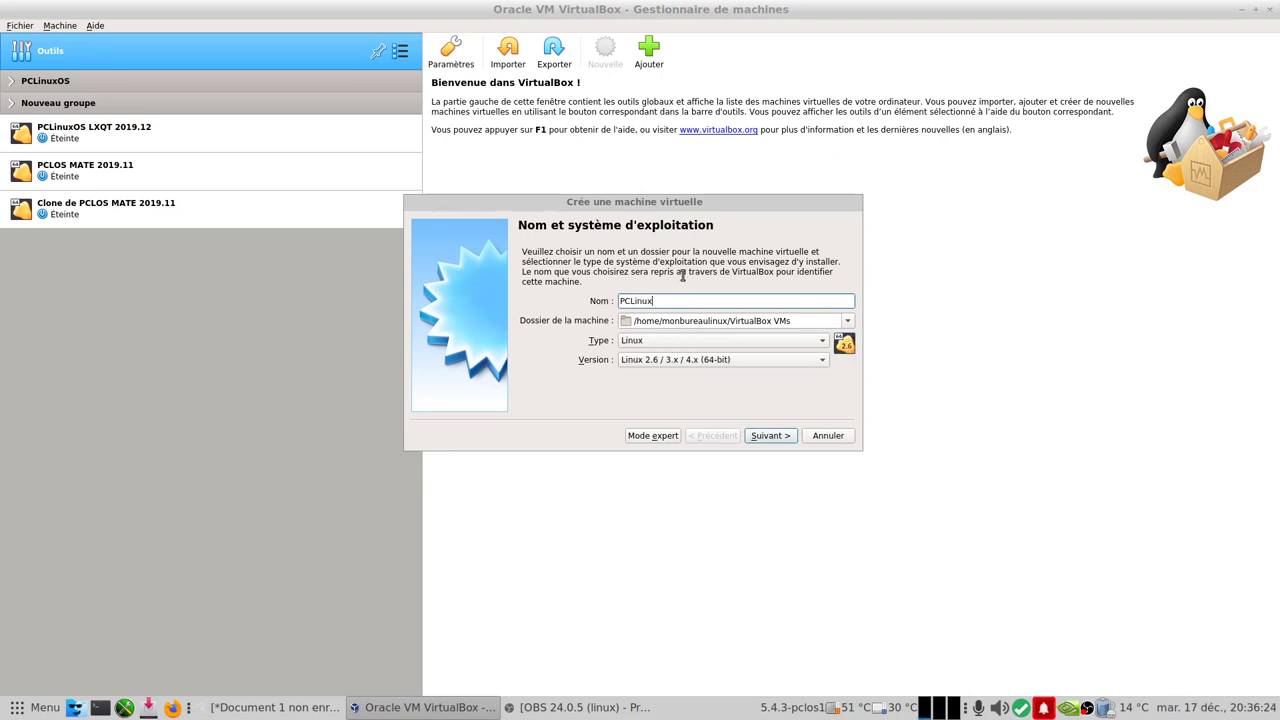
{"action": "type", "text": "OS Test EFI"}
{"action": "left_click", "coordinate": [720, 360]}
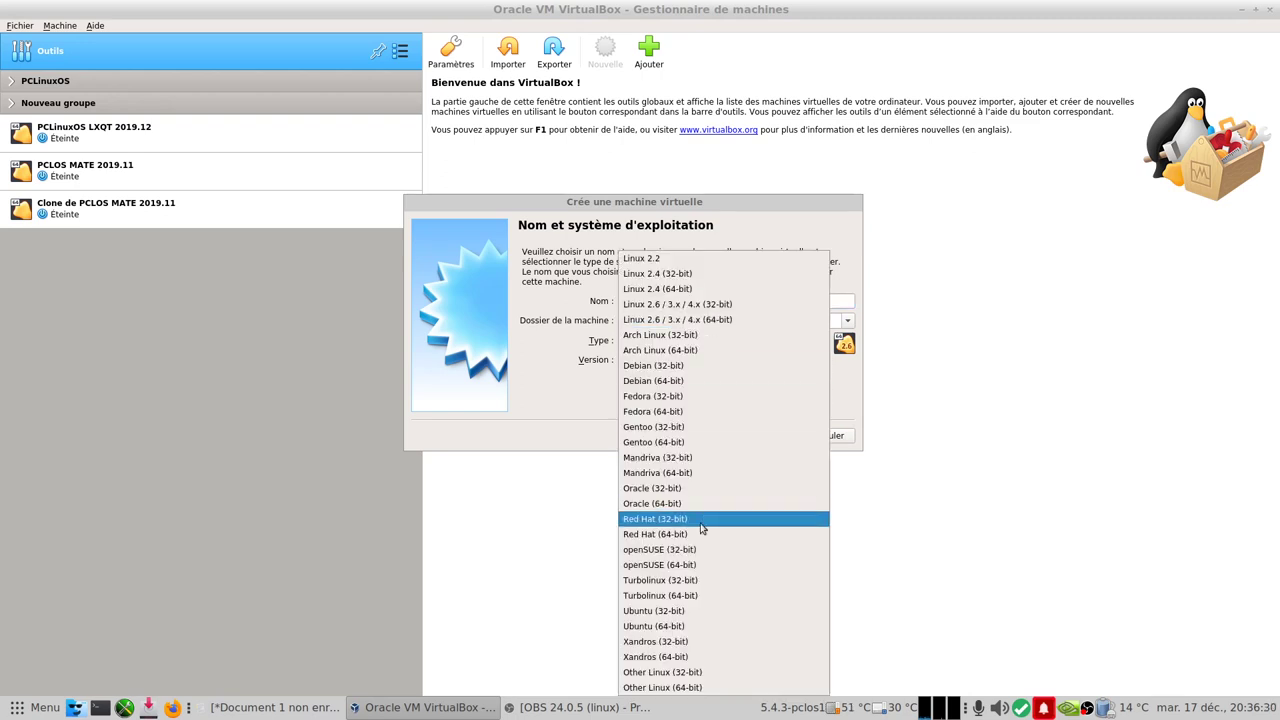
{"action": "left_click", "coordinate": [665, 688]}
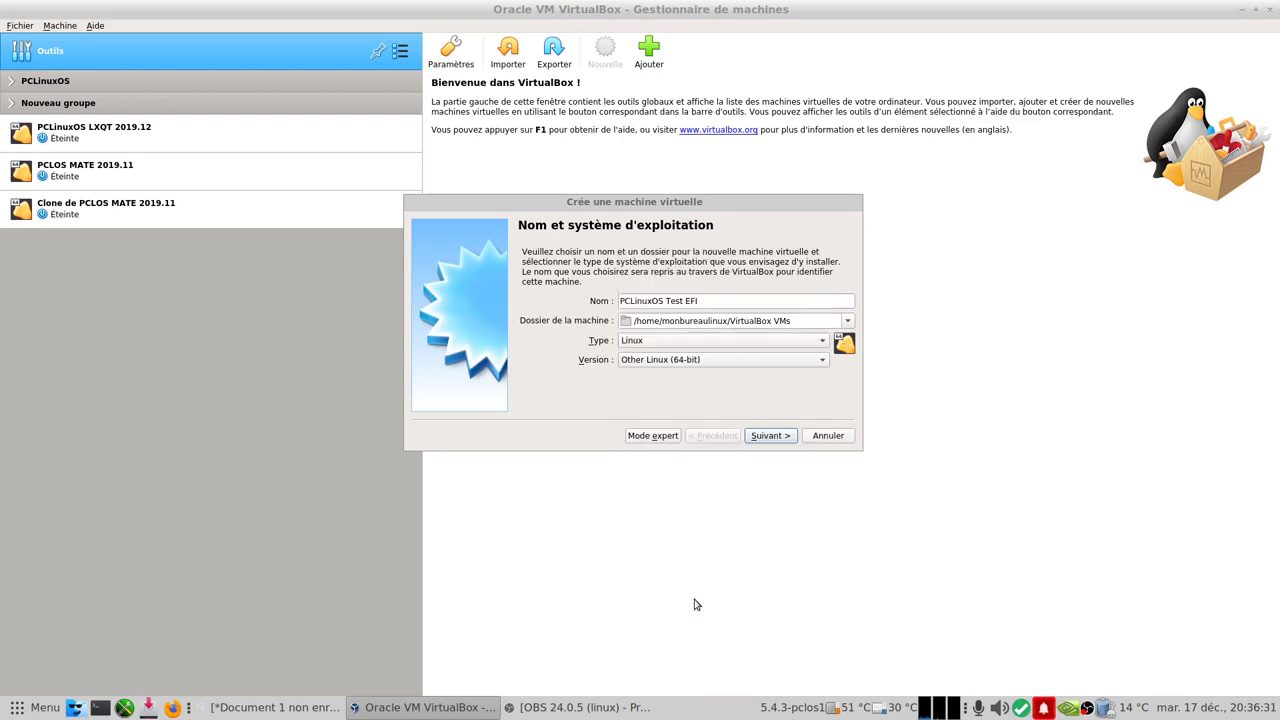
{"action": "left_click", "coordinate": [768, 436]}
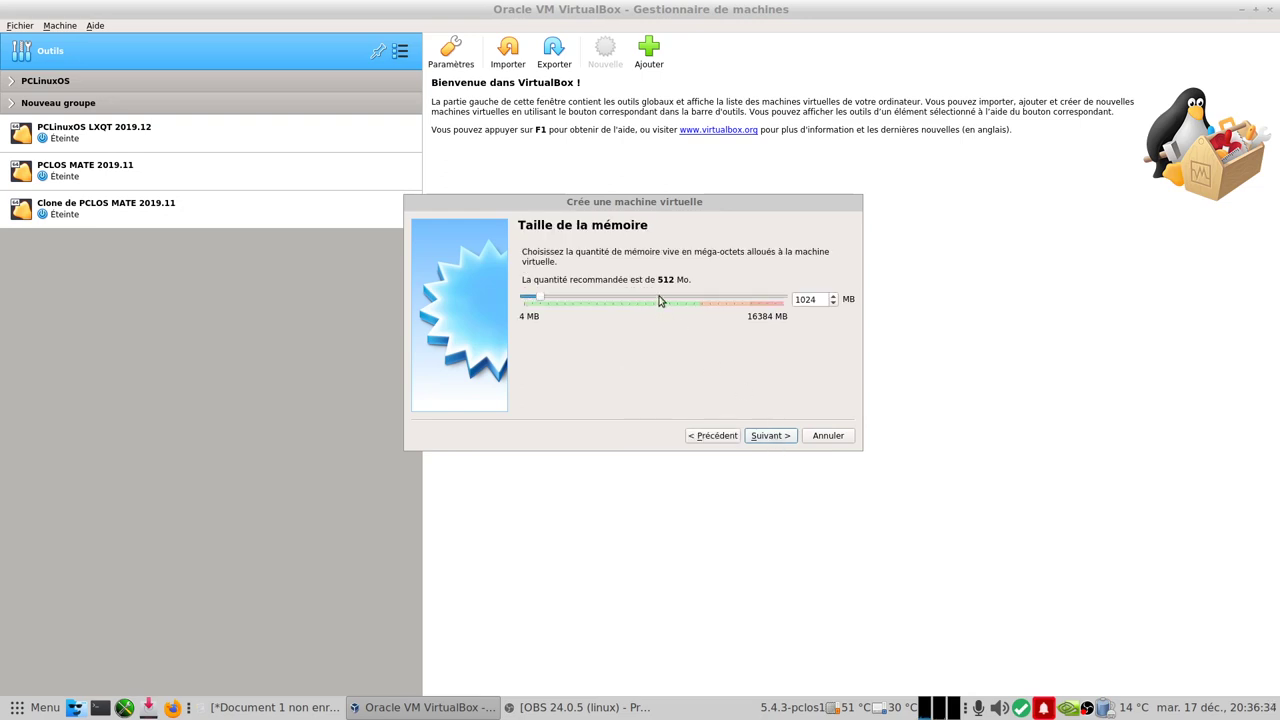
- Allocate 4096 MB of memory to the new virtual machine
{"action": "left_click_drag", "start_coordinate": [658, 300], "coordinate": [663, 300]}
{"action": "left_click", "coordinate": [663, 300]}
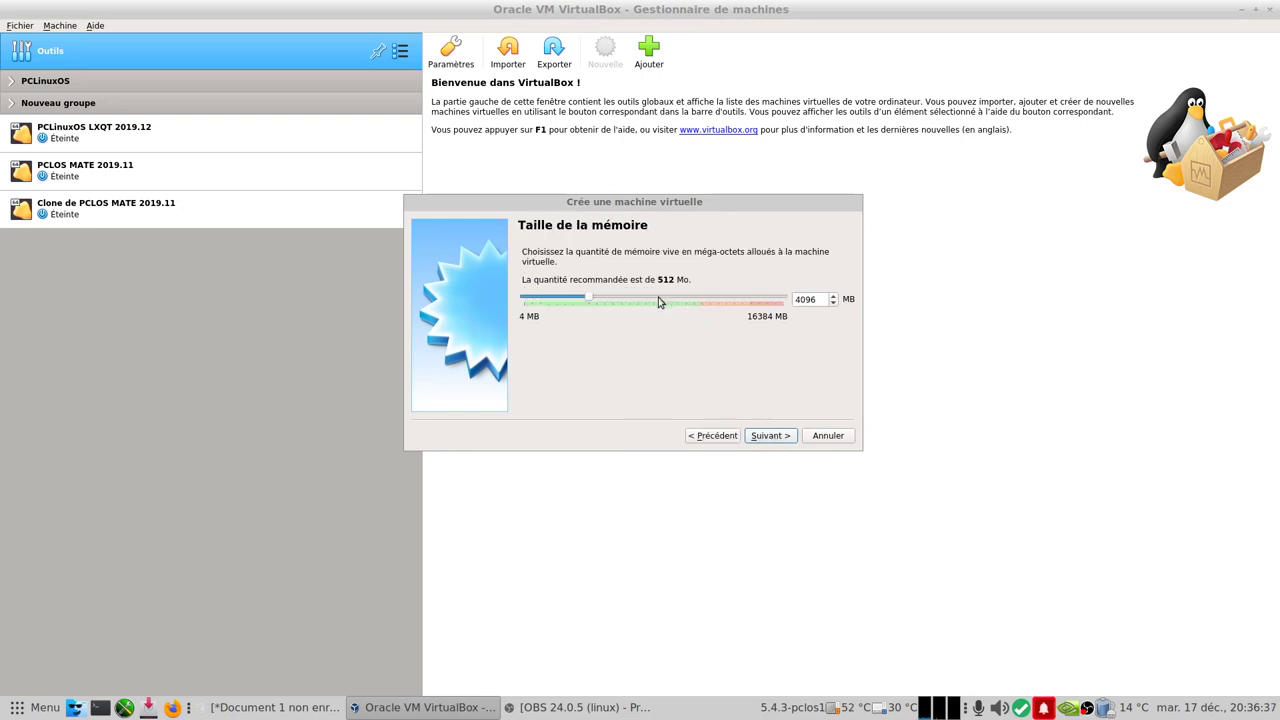
{"action": "left_click", "coordinate": [775, 440]}
- Create a dynamically allocated 50 GiB virtual hard disk for the new machine, keeping the default file location
{"action": "left_click", "coordinate": [772, 437]}
{"action": "left_click", "coordinate": [782, 432]}
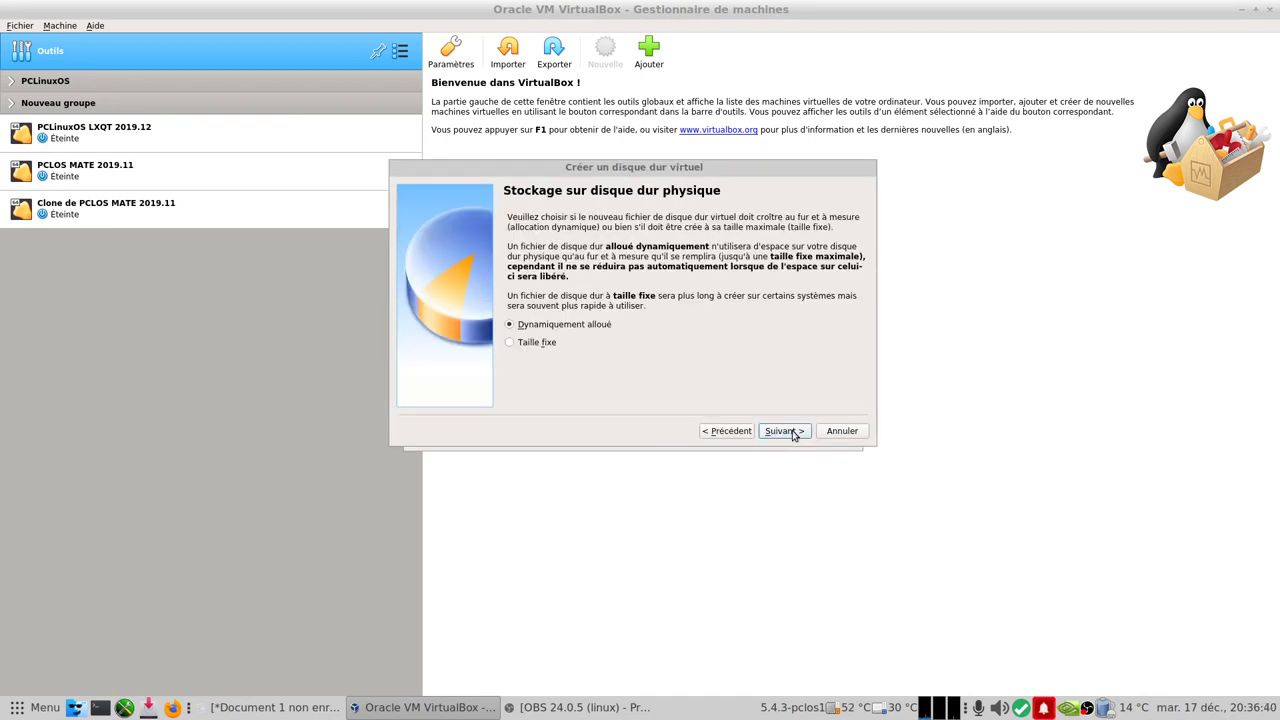
{"action": "left_click", "coordinate": [785, 431]}
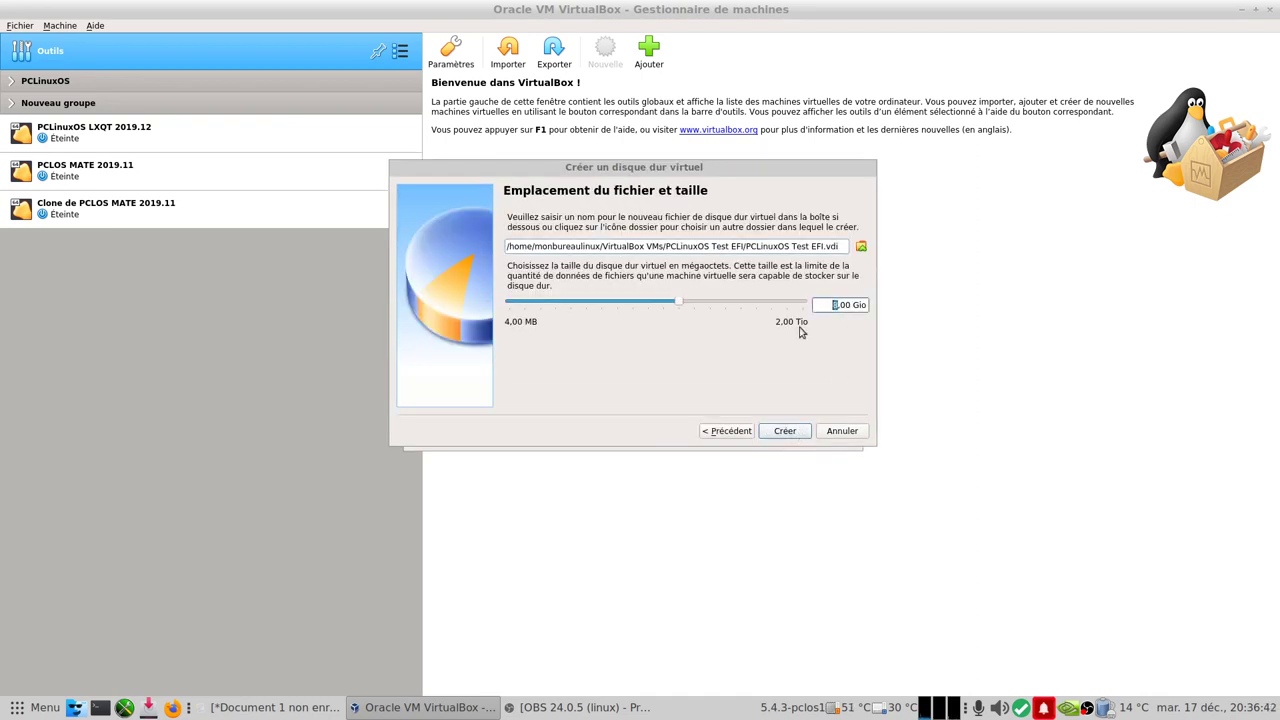
{"action": "type", "text": "50"}
{"action": "left_click", "coordinate": [801, 428]}
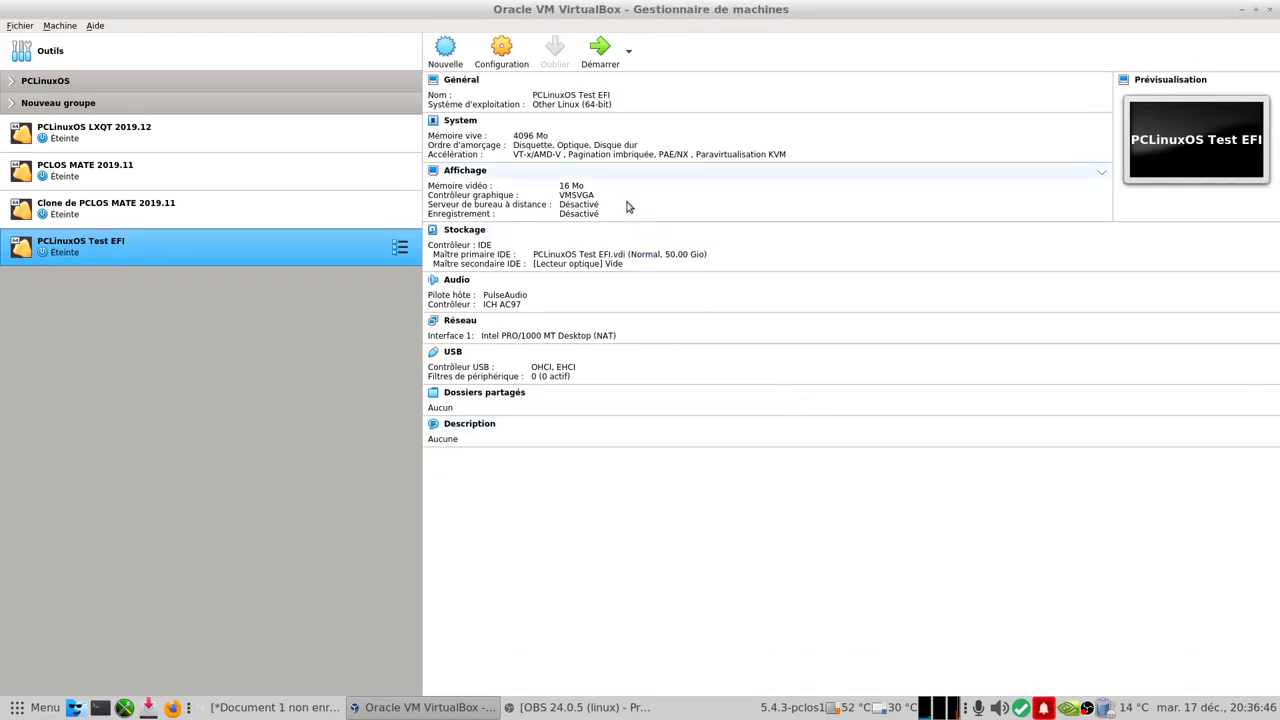
- In the new machine's system settings, remove the floppy from the boot order and enable EFI
{"action": "left_click", "coordinate": [518, 68]}
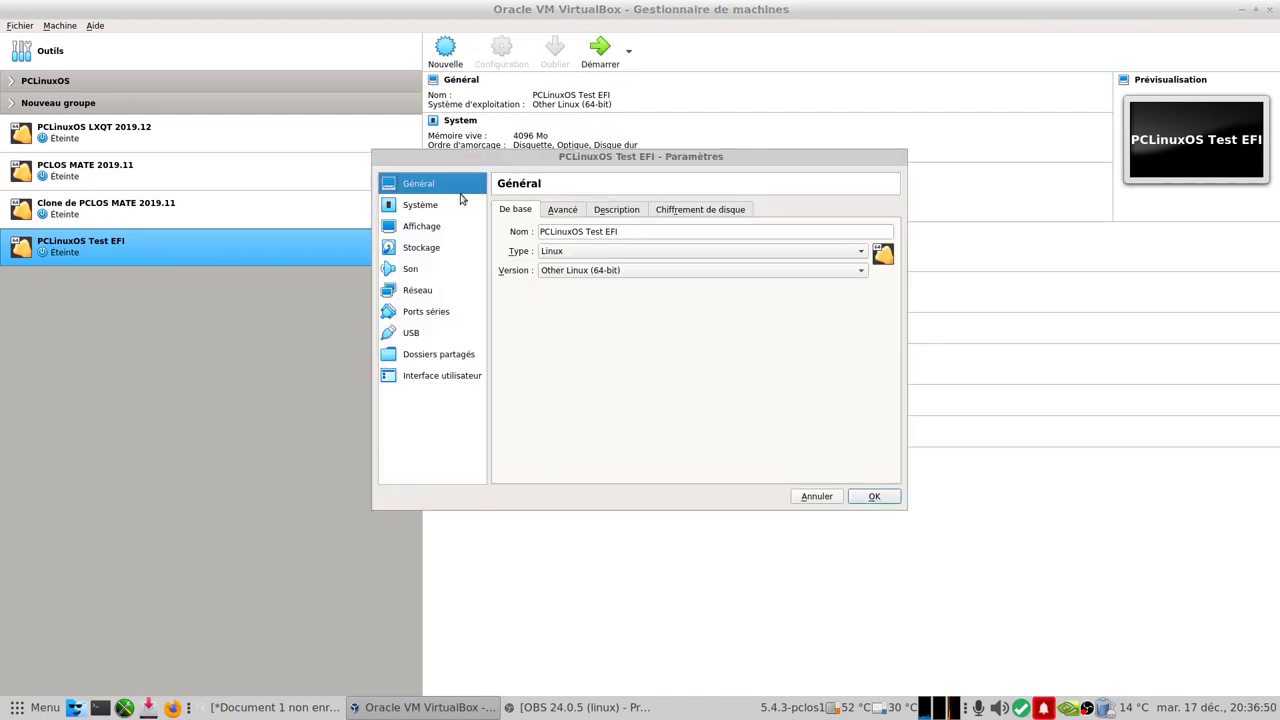
{"action": "left_click", "coordinate": [422, 210]}
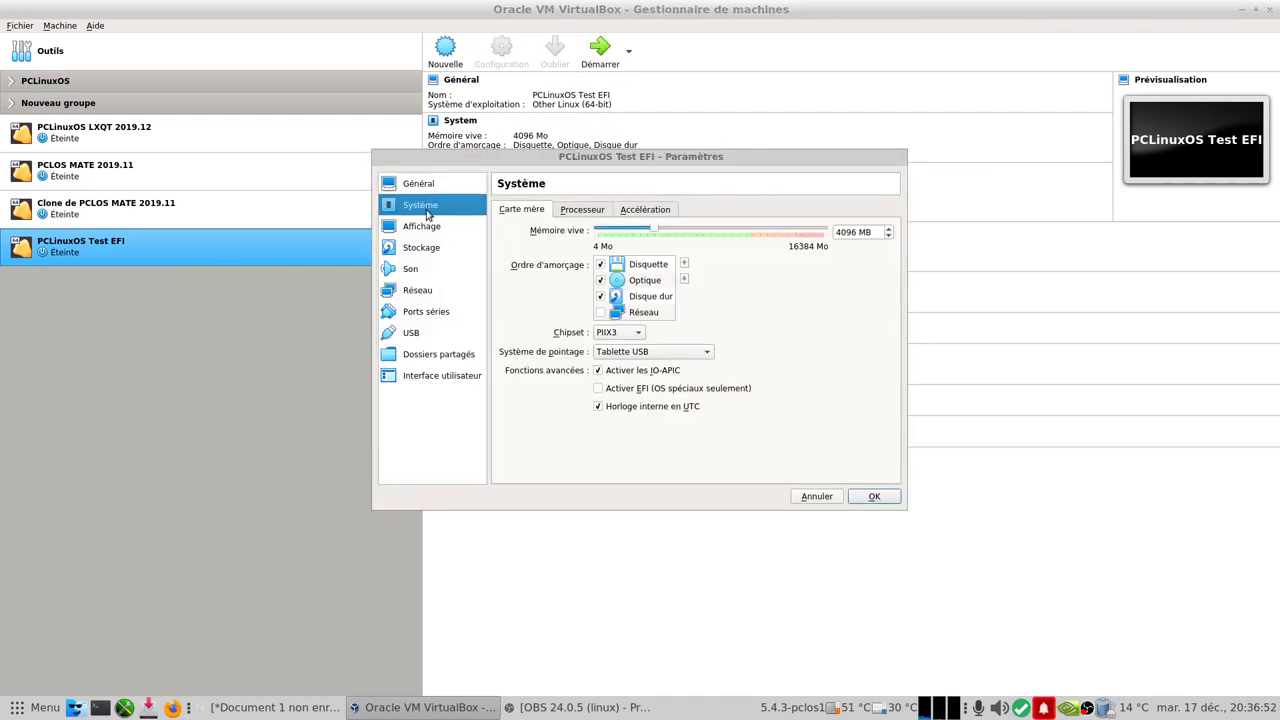
{"action": "left_click", "coordinate": [600, 266]}
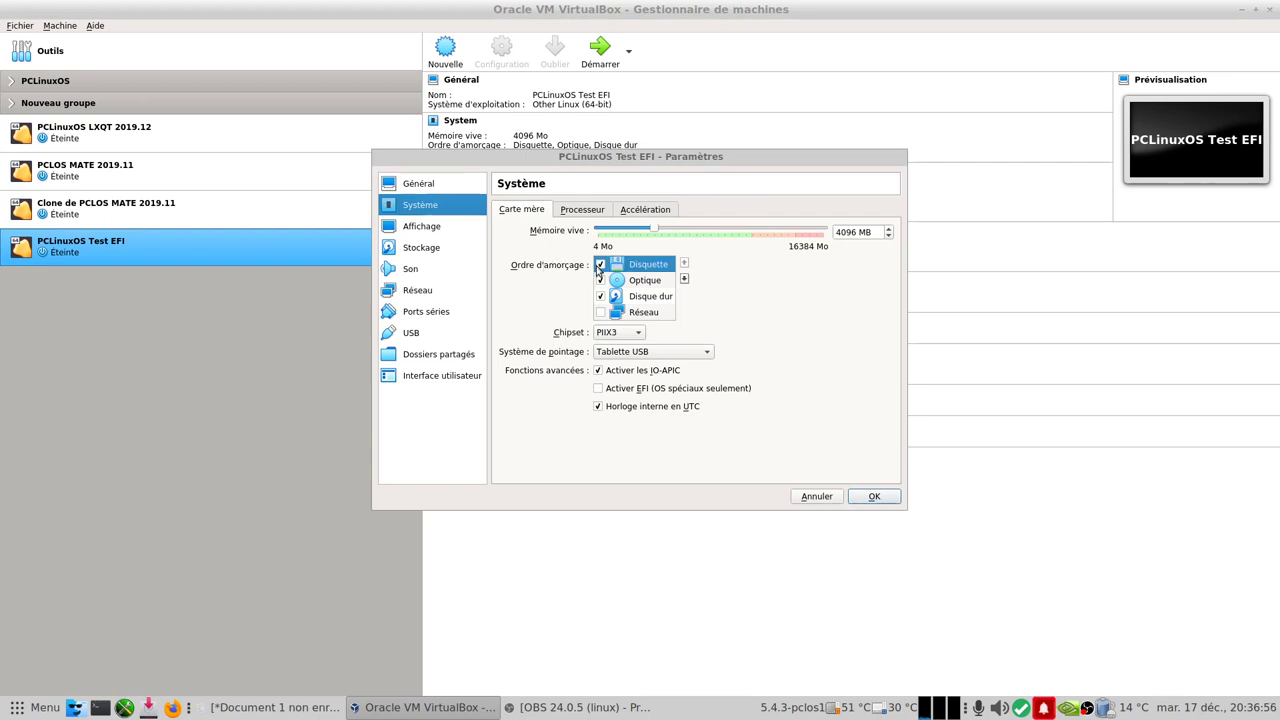
{"action": "left_click", "coordinate": [600, 265]}
- Give the virtual machine 4 processors and 128 MB of video memory
{"action": "left_click", "coordinate": [575, 220]}
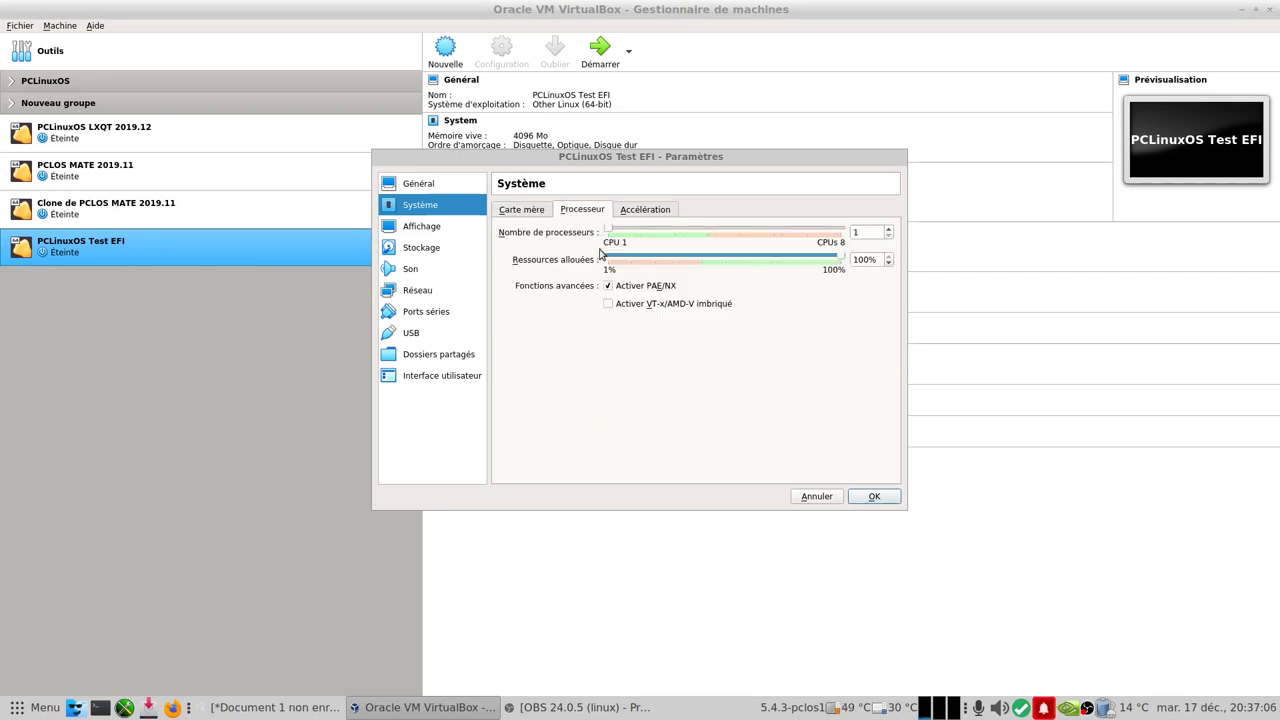
{"action": "left_click_drag", "start_coordinate": [608, 231], "coordinate": [704, 234]}
{"action": "left_click", "coordinate": [645, 212]}
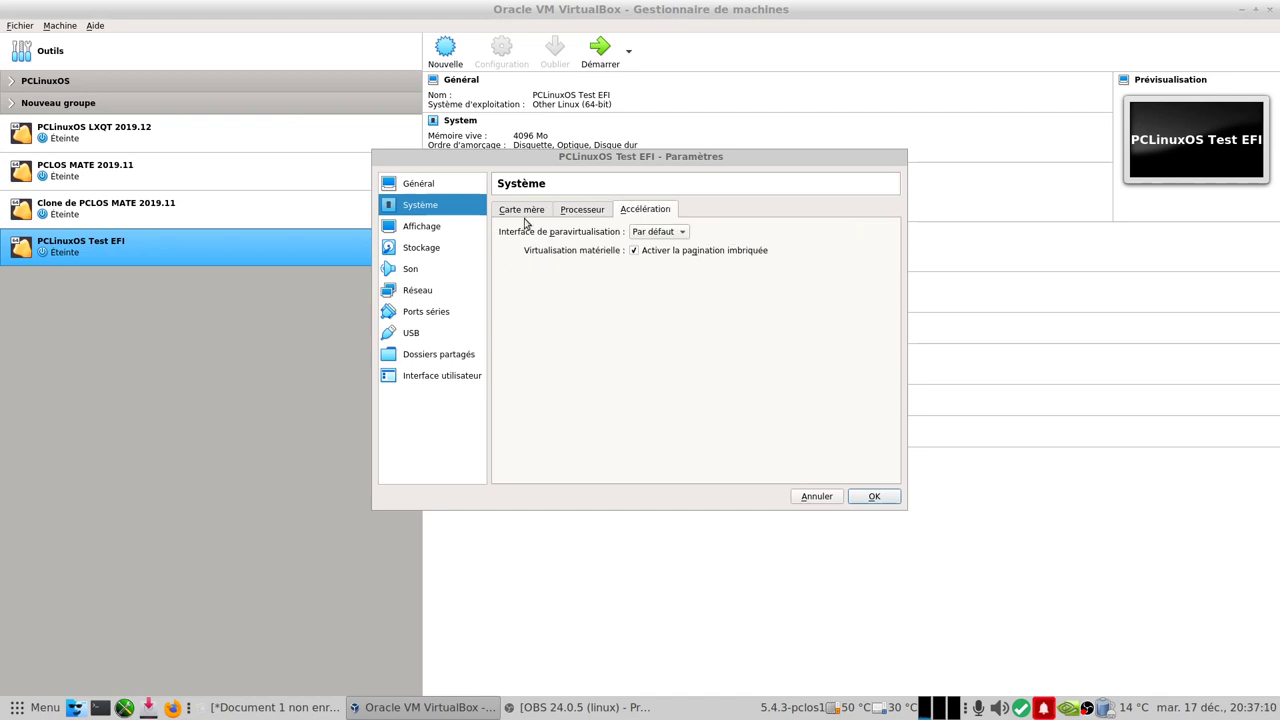
{"action": "left_click", "coordinate": [415, 232]}
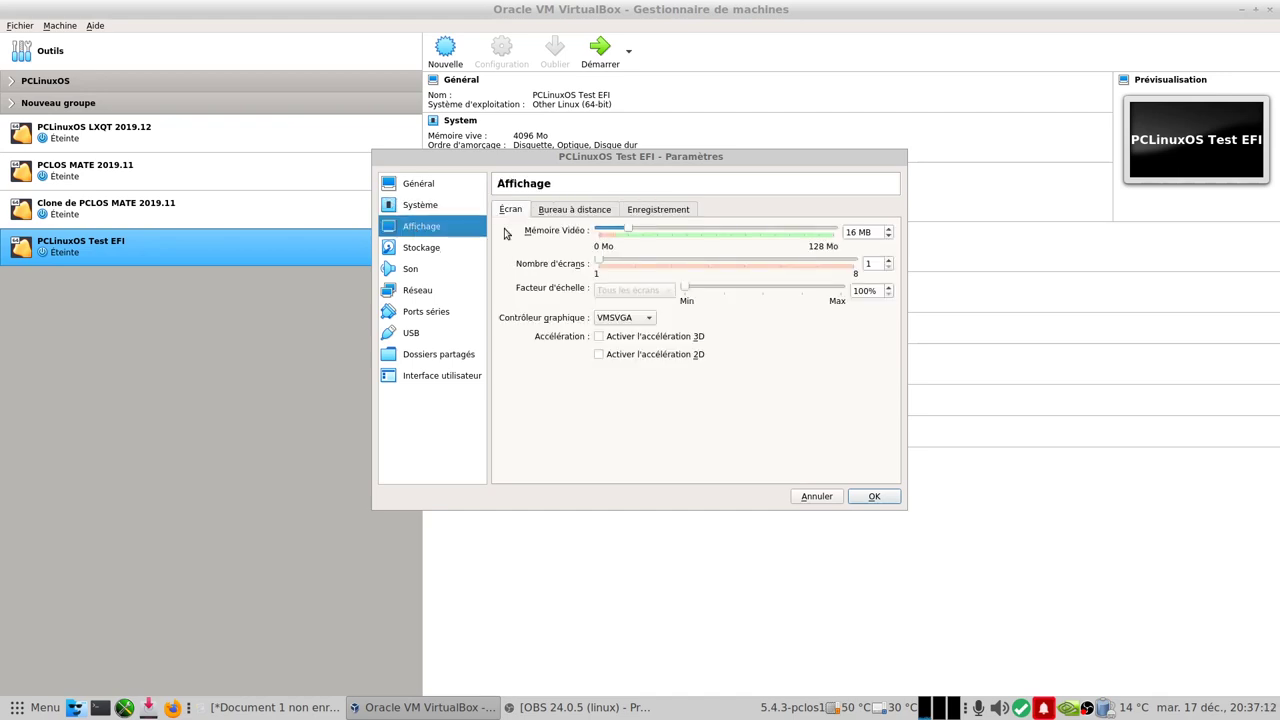
{"action": "left_click_drag", "start_coordinate": [624, 231], "coordinate": [897, 246]}
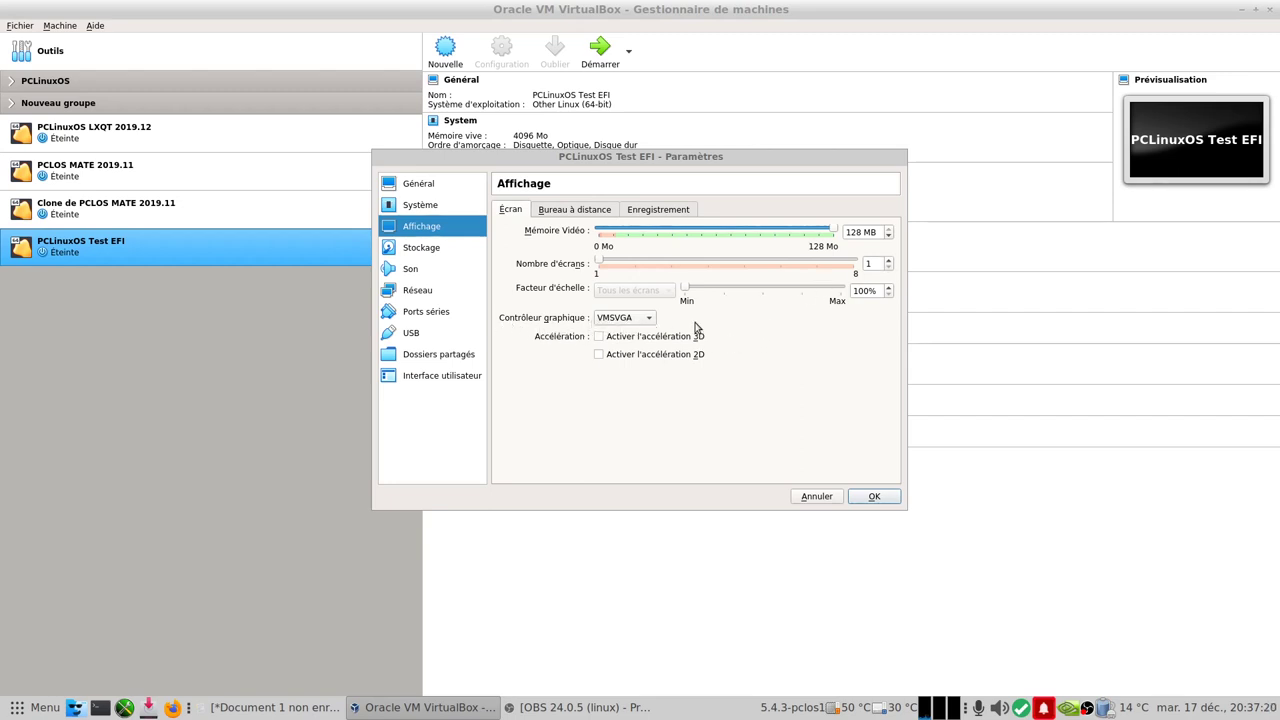
- Load pclinuxos64-MATE-2019.11.iso into the virtual machine's empty optical drive
{"action": "left_click", "coordinate": [416, 250]}
{"action": "left_click", "coordinate": [521, 259]}
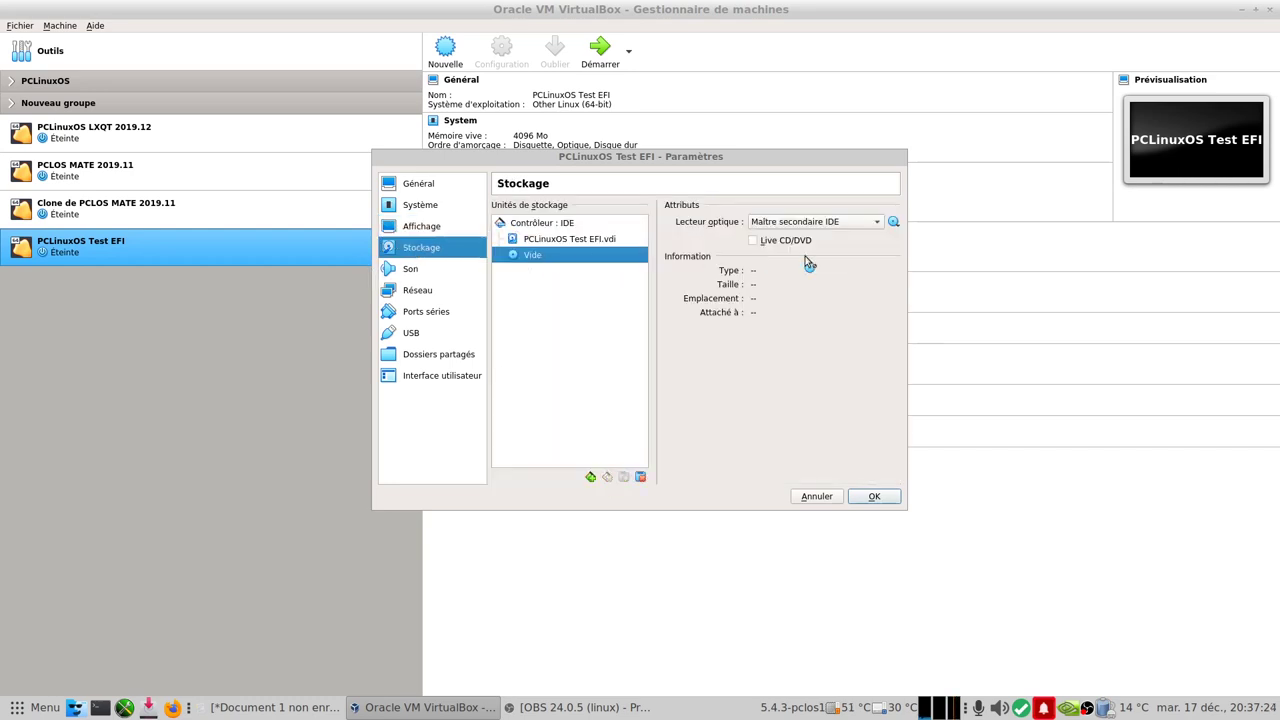
{"action": "left_click", "coordinate": [893, 223]}
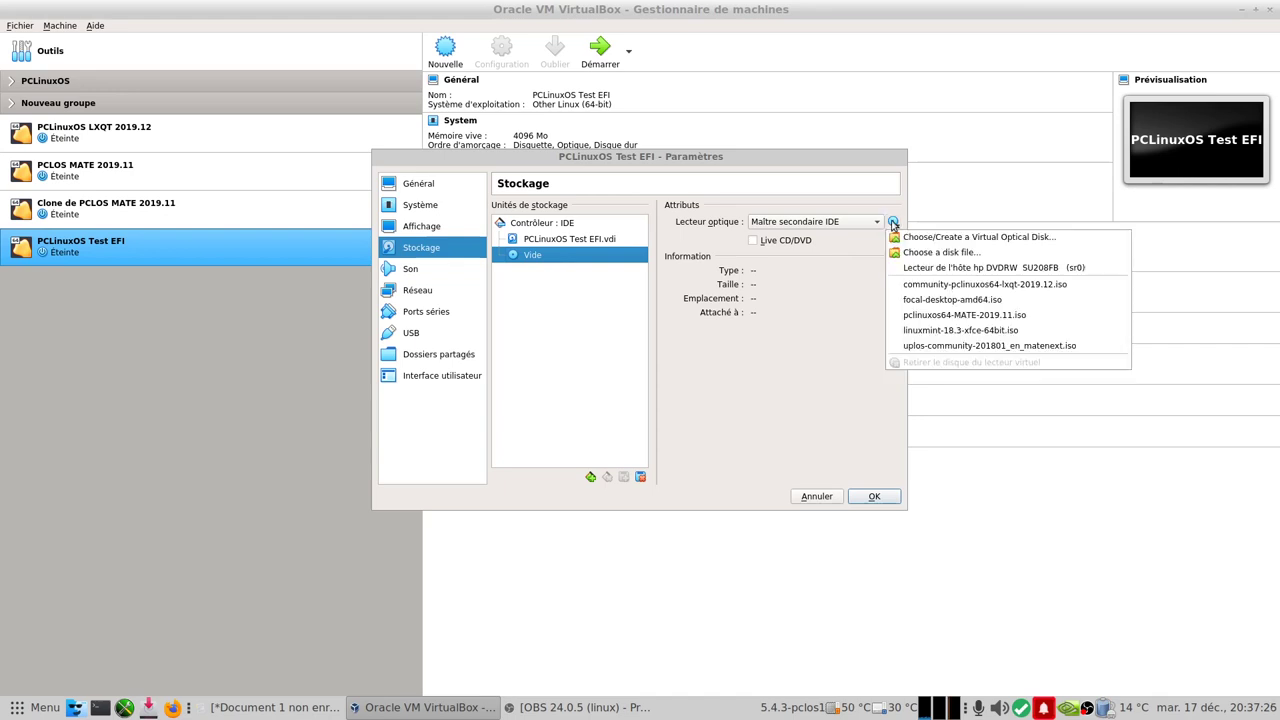
{"action": "left_click", "coordinate": [1052, 317]}
- Set the first network adapter to bridged access (Accès par pont) and save the machine settings
{"action": "left_click", "coordinate": [410, 272]}
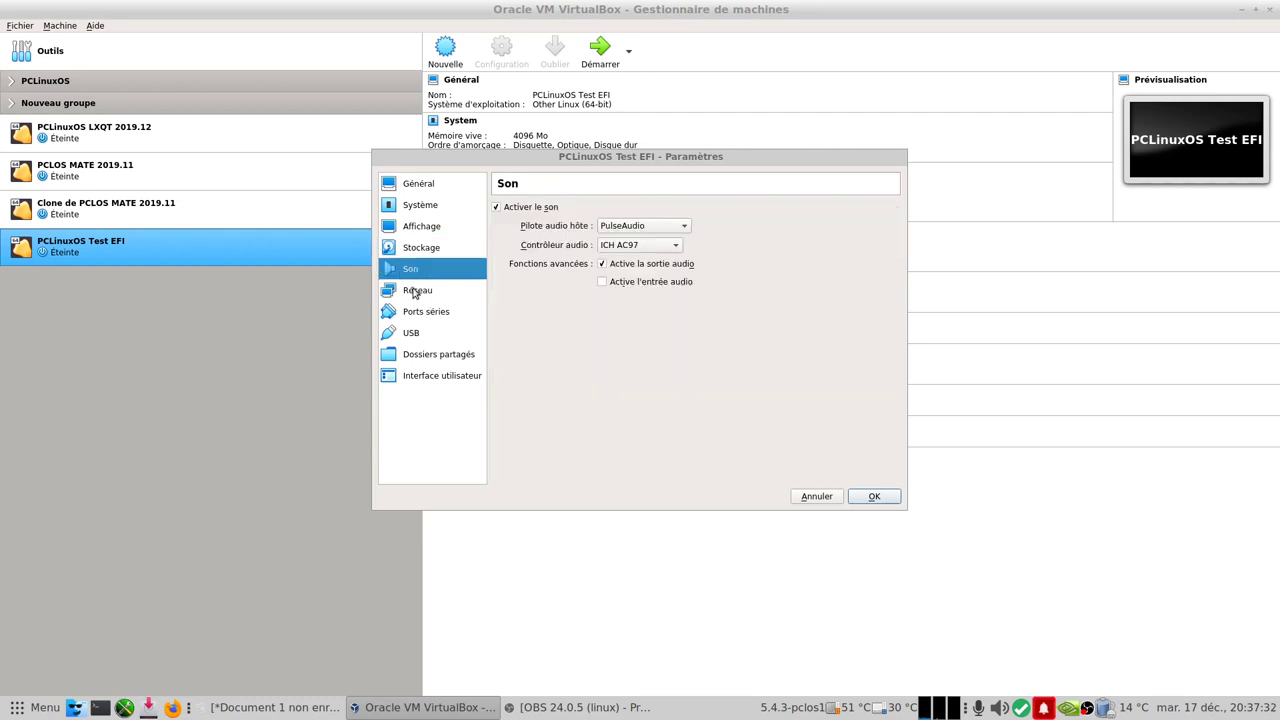
{"action": "left_click", "coordinate": [415, 291]}
{"action": "left_click", "coordinate": [686, 251]}
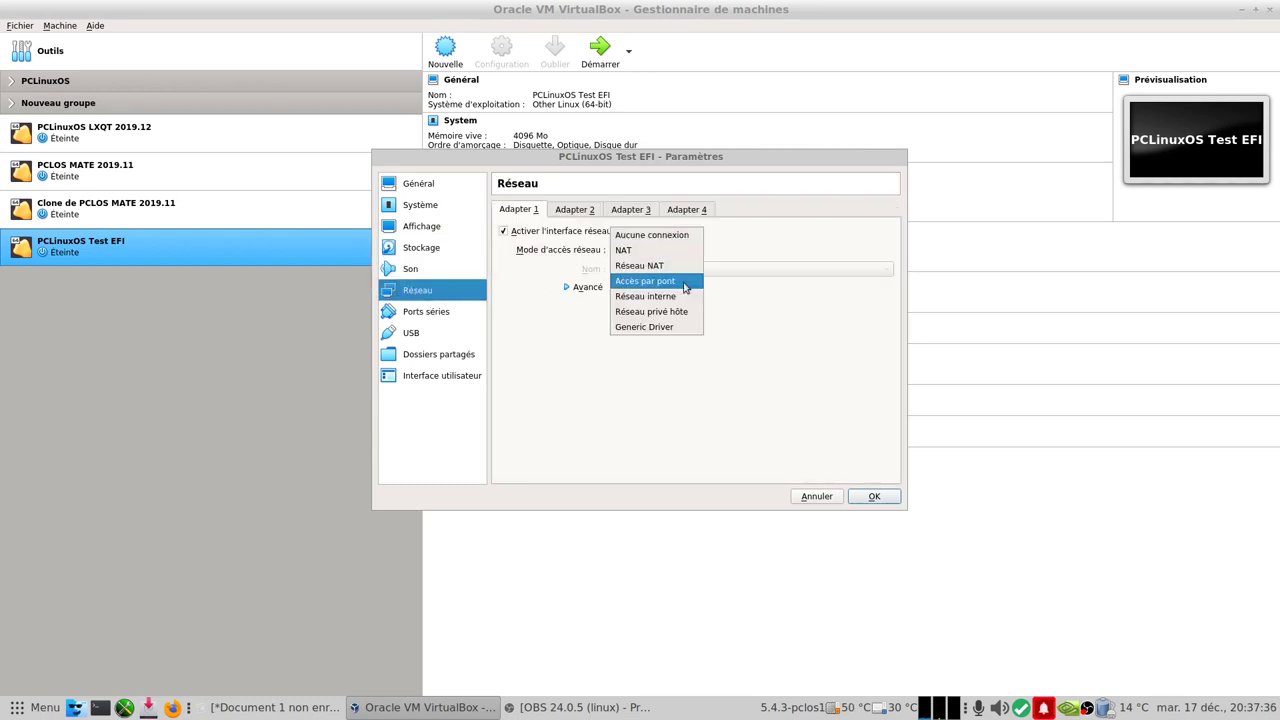
{"action": "left_click", "coordinate": [686, 288]}
{"action": "left_click", "coordinate": [874, 496]}
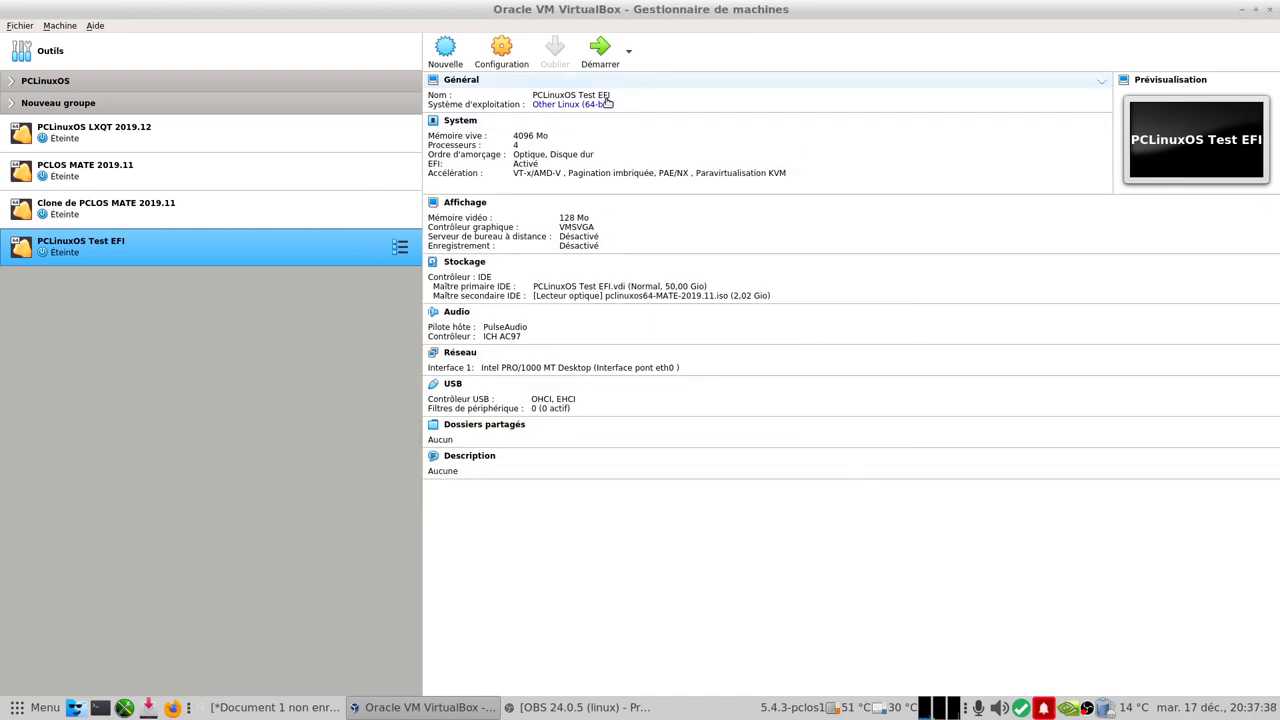
- Start the PCLinuxOS Test EFI machine with pclinuxos64-MATE-2019.11.iso as its startup disk
{"action": "left_click", "coordinate": [604, 55]}
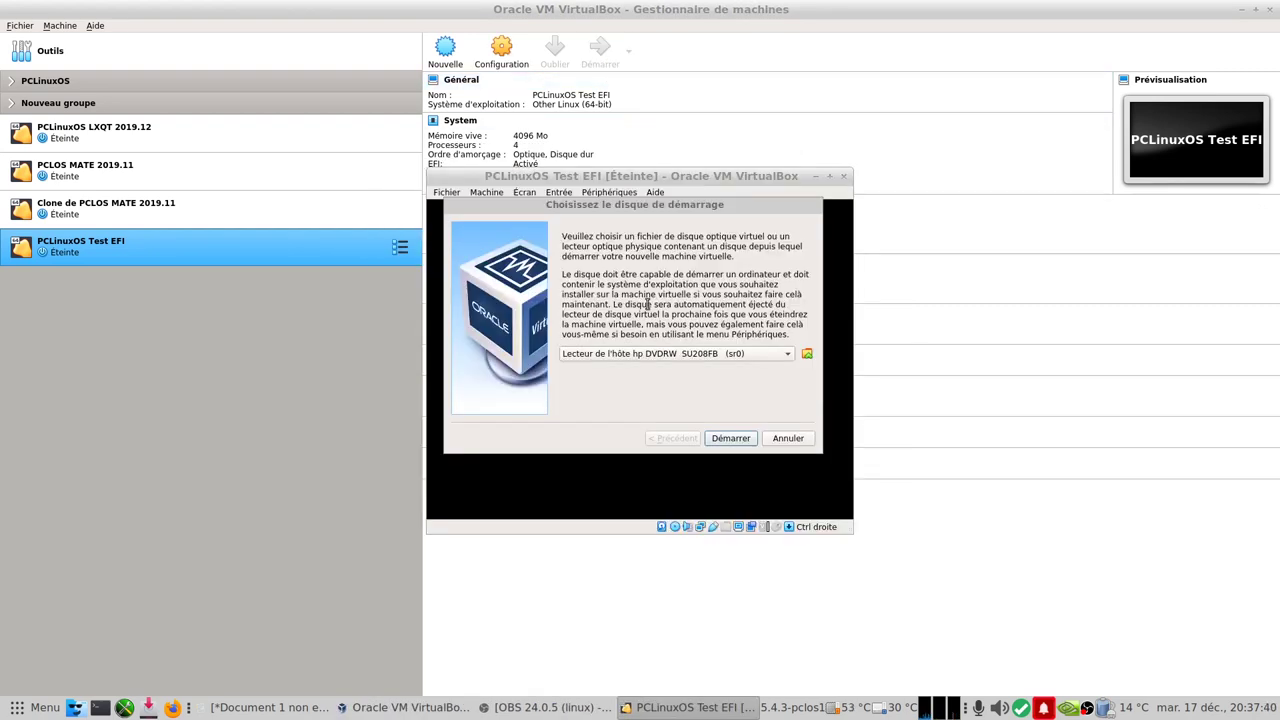
{"action": "left_click", "coordinate": [646, 356]}
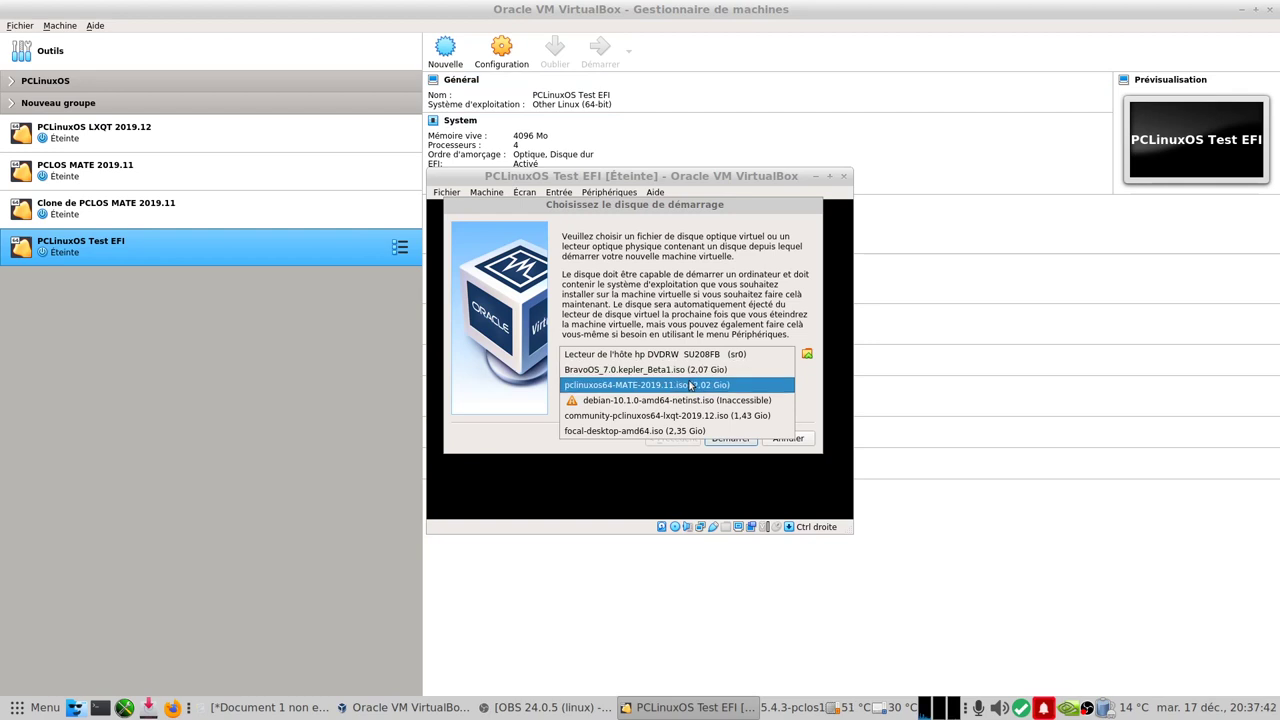
{"action": "left_click", "coordinate": [690, 386]}
{"action": "left_click", "coordinate": [730, 439]}
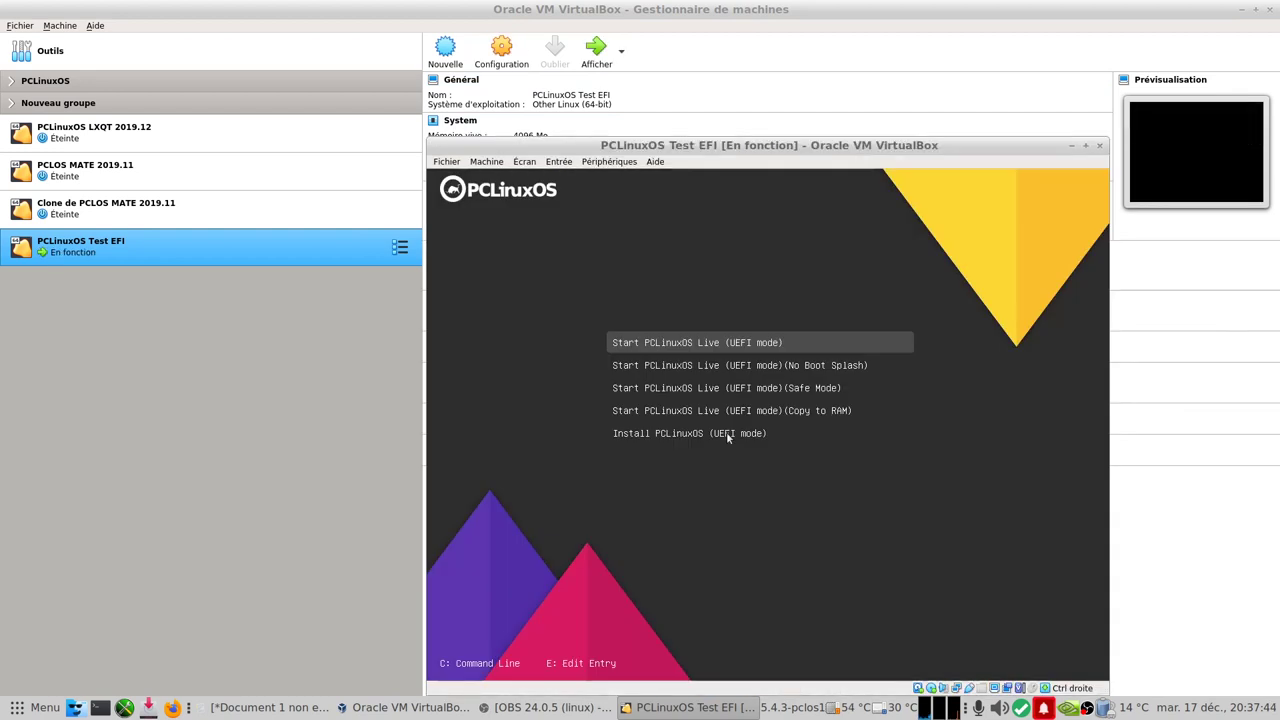
- Boot PCLinuxOS Live in UEFI mode with the No Boot Splash entry
{"action": "key", "text": "Down"}
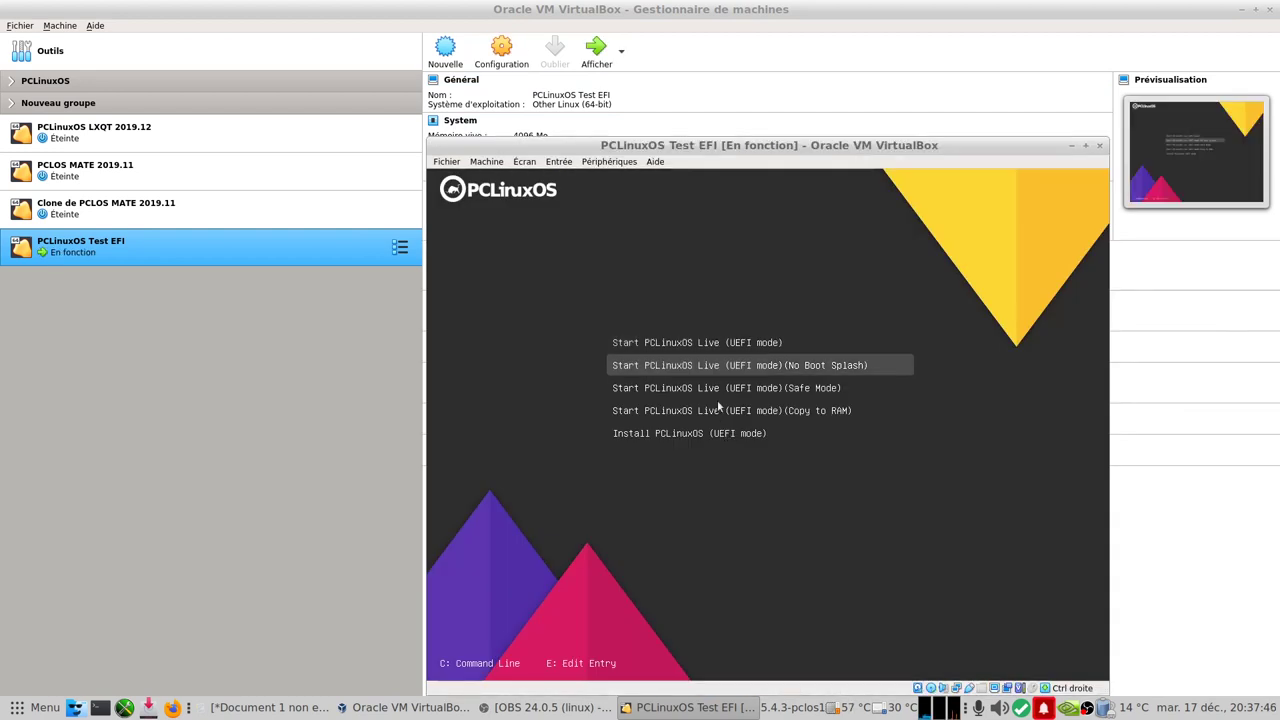
{"action": "key", "text": "Up"}
{"action": "key", "text": "Down"}
{"action": "key", "text": "Up"}
{"action": "key", "text": "Down"}
{"action": "key", "text": "Return"}
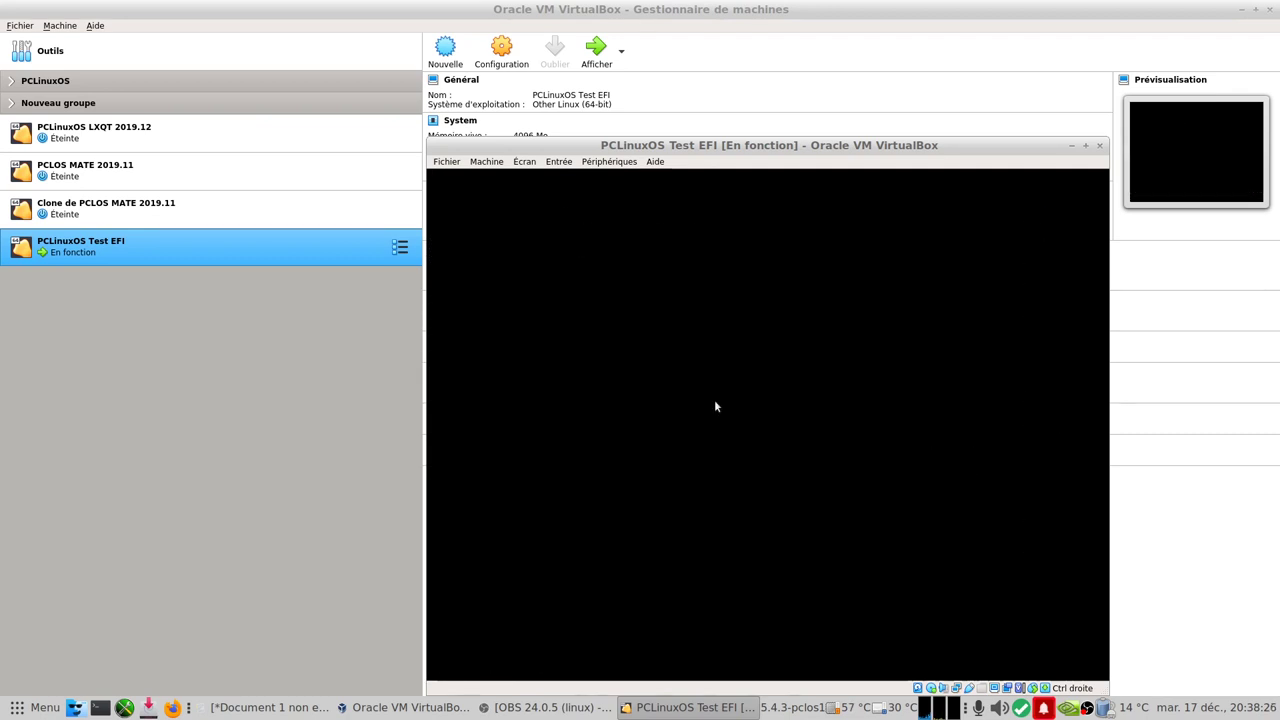
- Choose the French keyboard layout for the live session and continue to the desktop
{"action": "scroll", "coordinate": [680, 410], "scroll_direction": "up", "scroll_amount": 5}
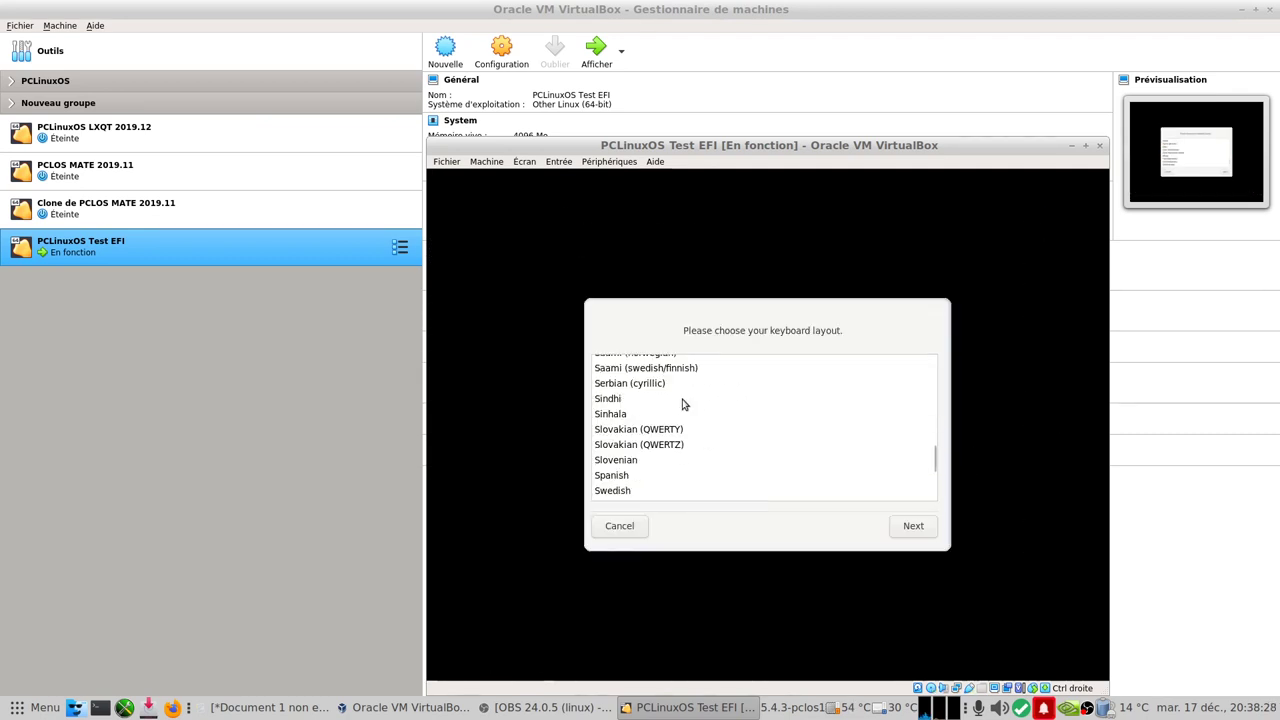
{"action": "scroll", "coordinate": [683, 404], "scroll_direction": "up", "scroll_amount": 12}
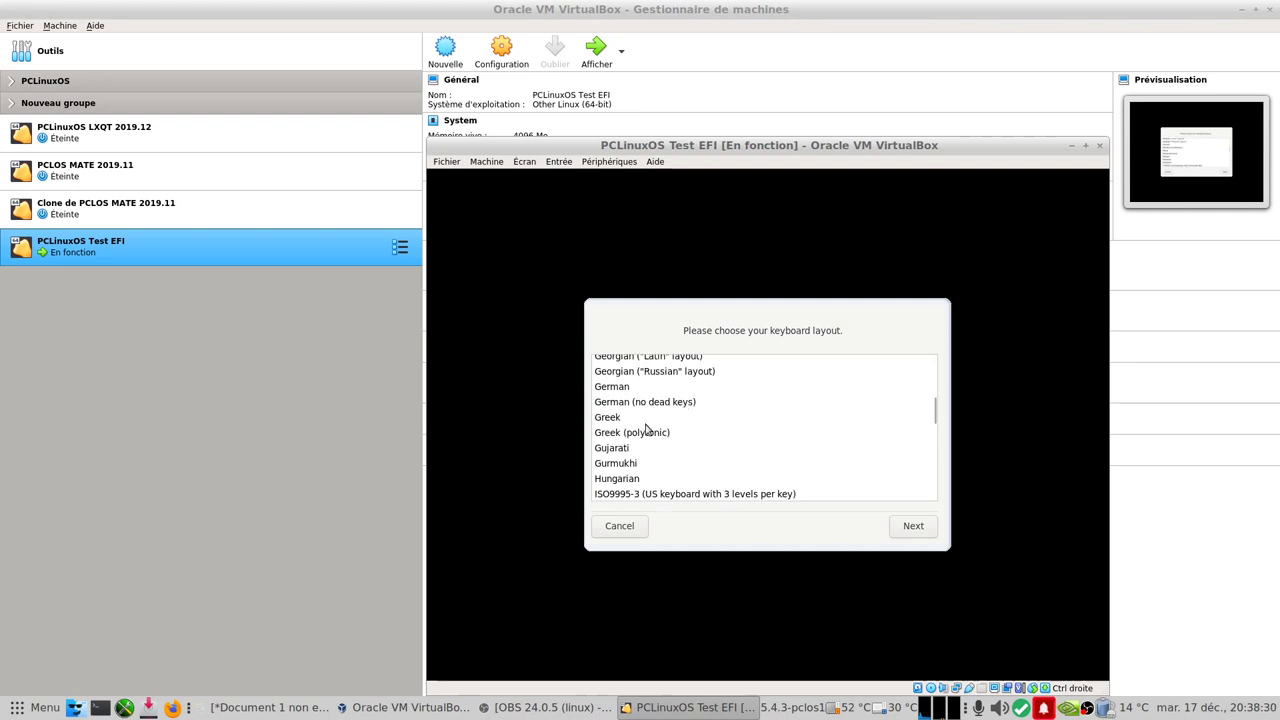
{"action": "scroll", "coordinate": [640, 430], "scroll_direction": "up", "scroll_amount": 3}
{"action": "left_click", "coordinate": [668, 459]}
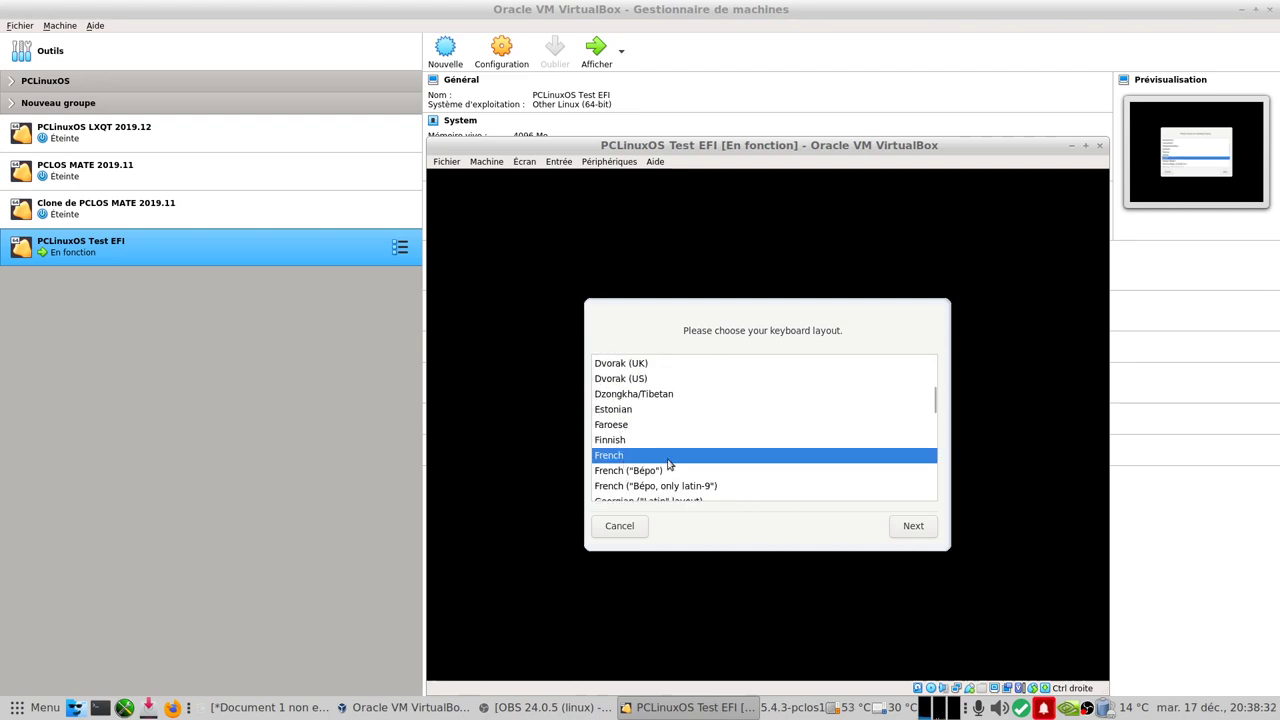
{"action": "left_click", "coordinate": [915, 527]}
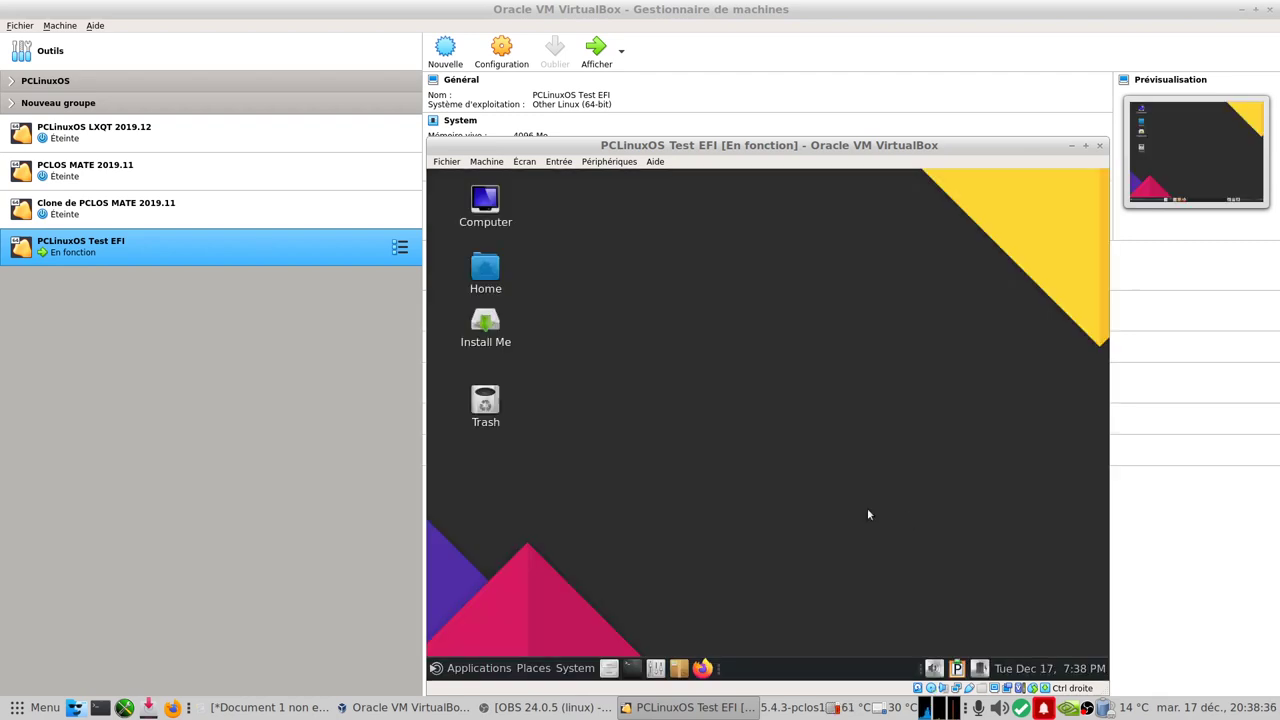
- Install the VirtualBox Guest Additions in the live session and dismiss the installer's messages
{"action": "left_click", "coordinate": [463, 668]}
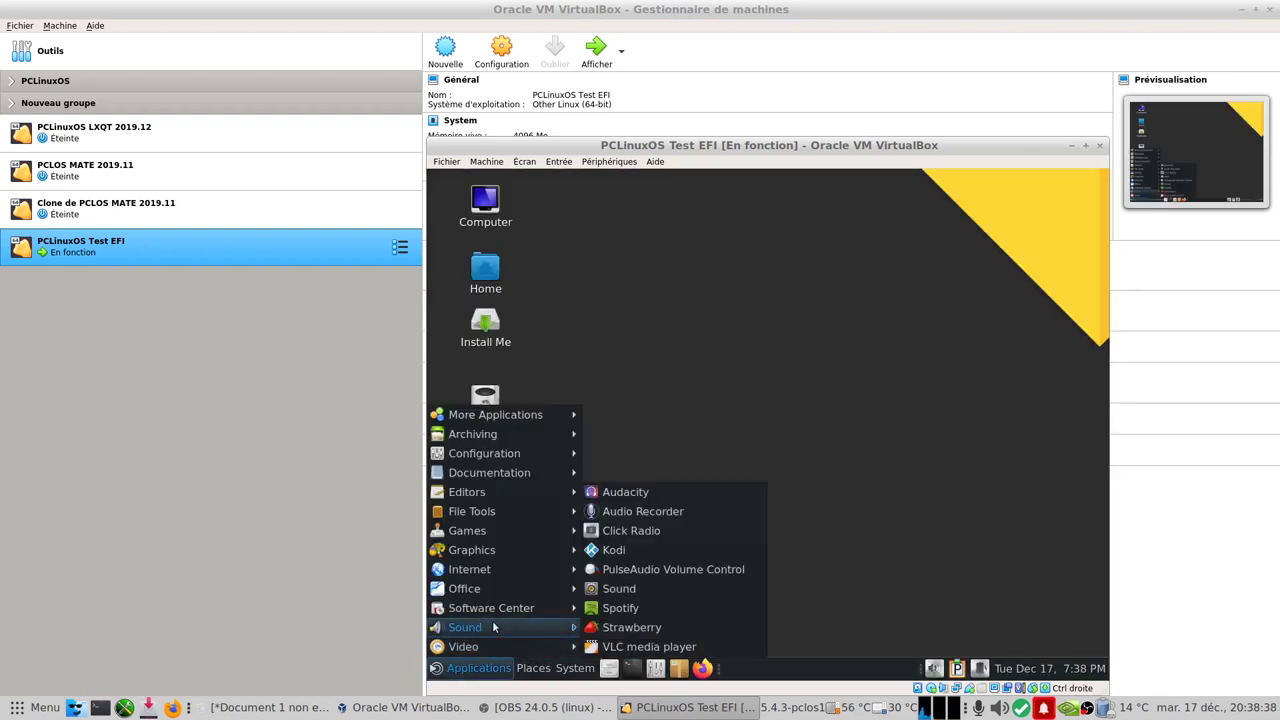
{"action": "mouse_move", "coordinate": [510, 608]}
{"action": "left_click", "coordinate": [726, 630]}
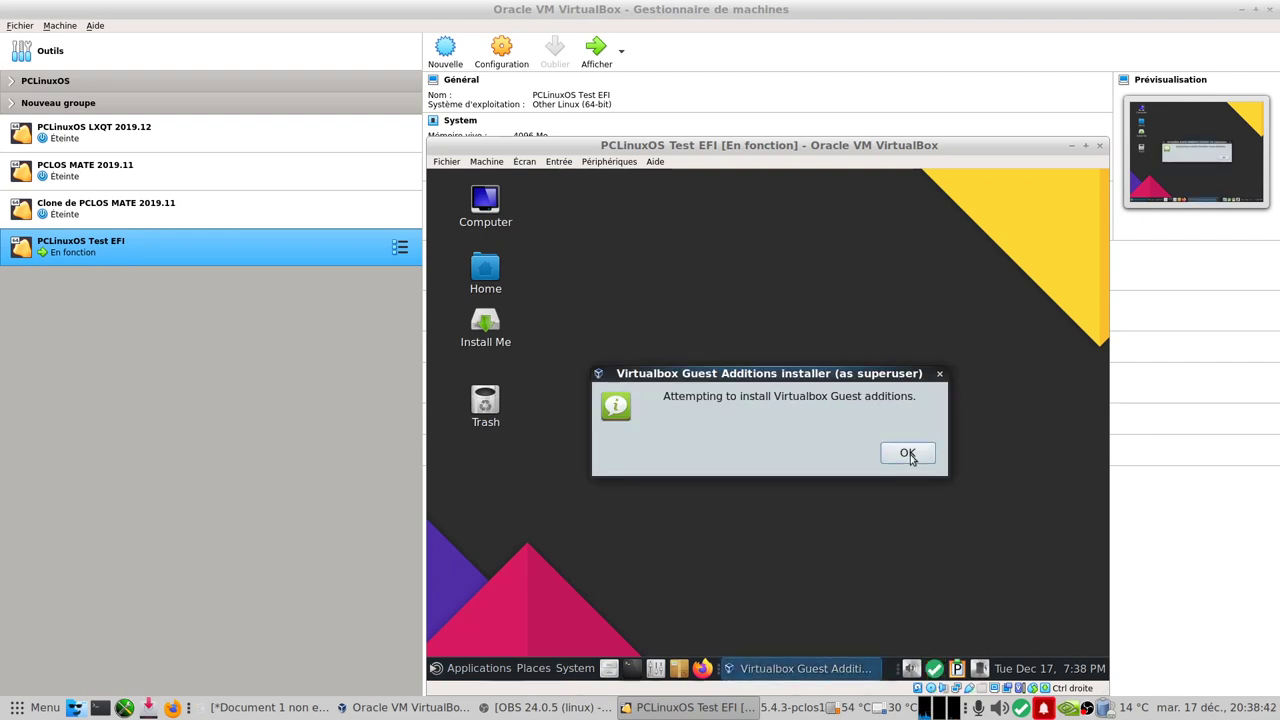
{"action": "left_click", "coordinate": [907, 453]}
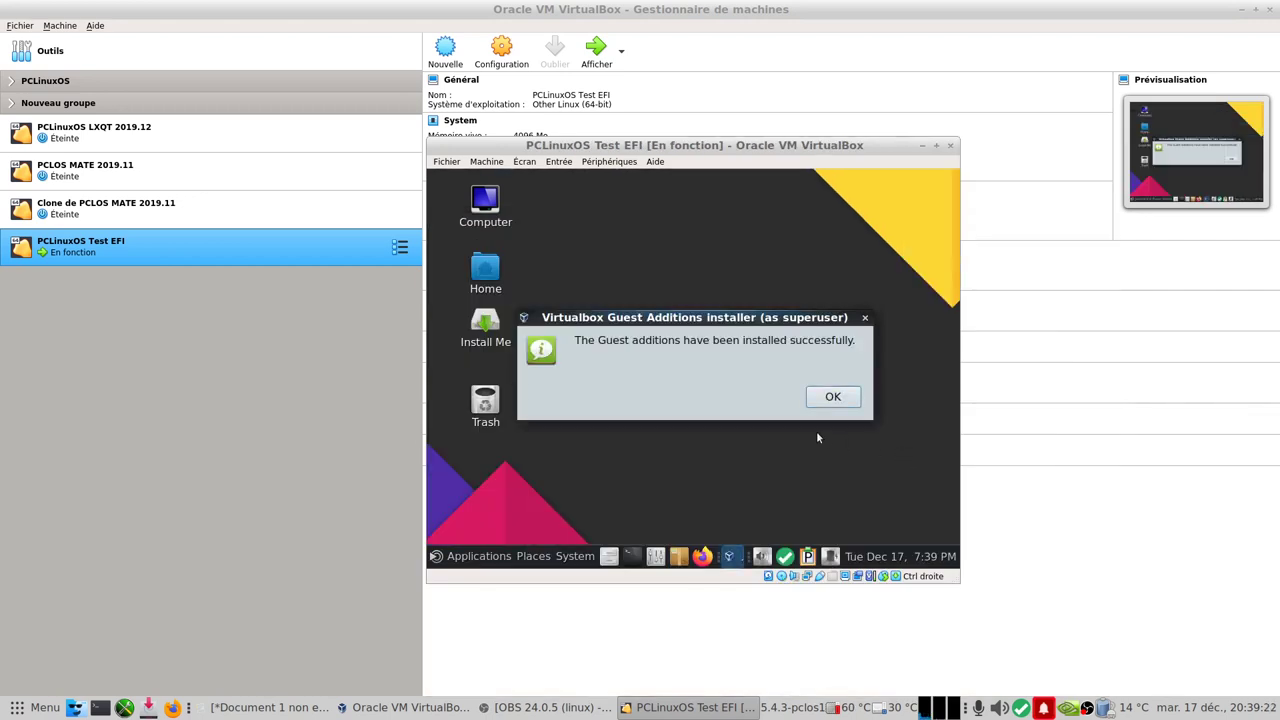
{"action": "left_click", "coordinate": [828, 397]}
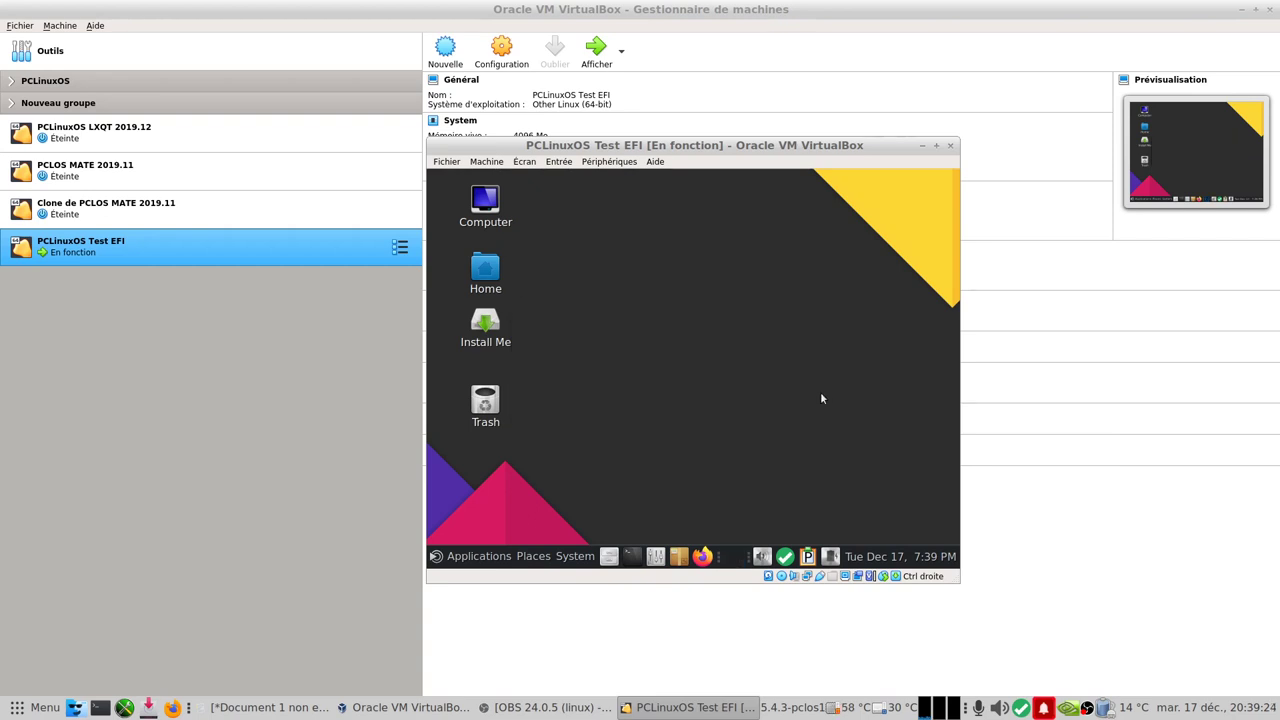
- Maximize the virtual machine window and reapply the dark wallpaper with the coloured triangles so it fits the enlarged desktop
{"action": "left_click", "coordinate": [936, 146]}
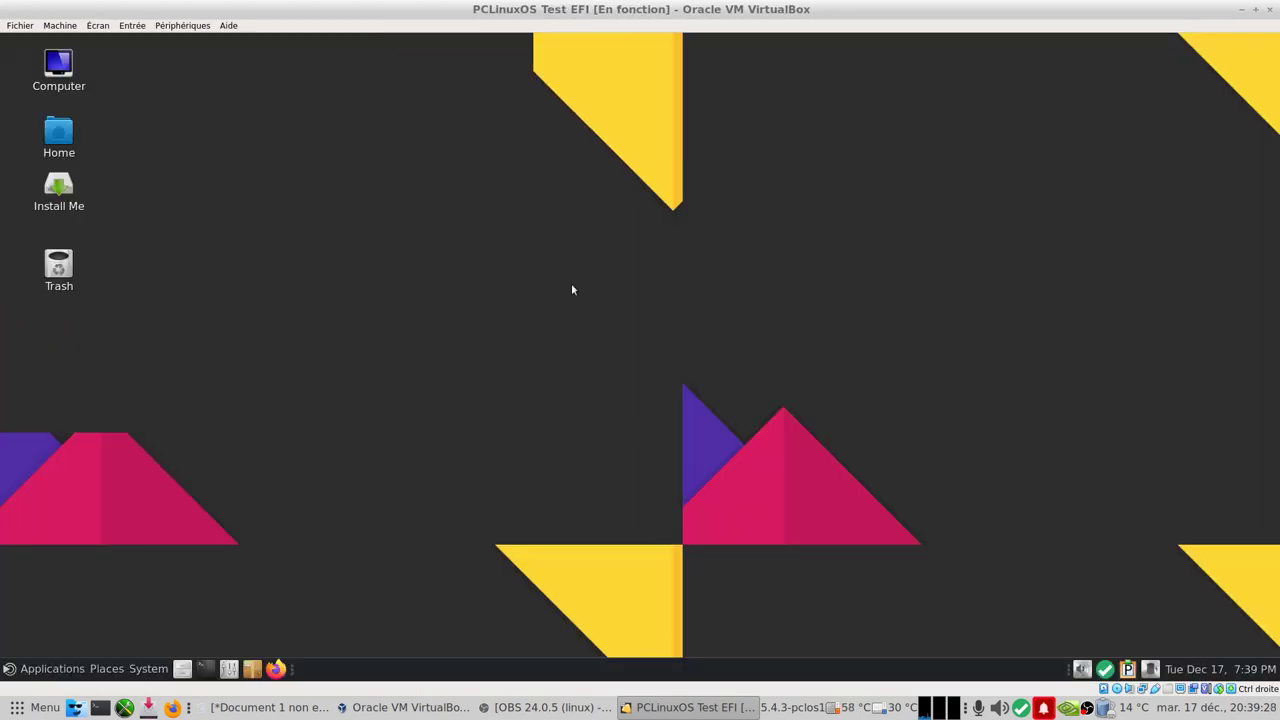
{"action": "right_click", "coordinate": [272, 287]}
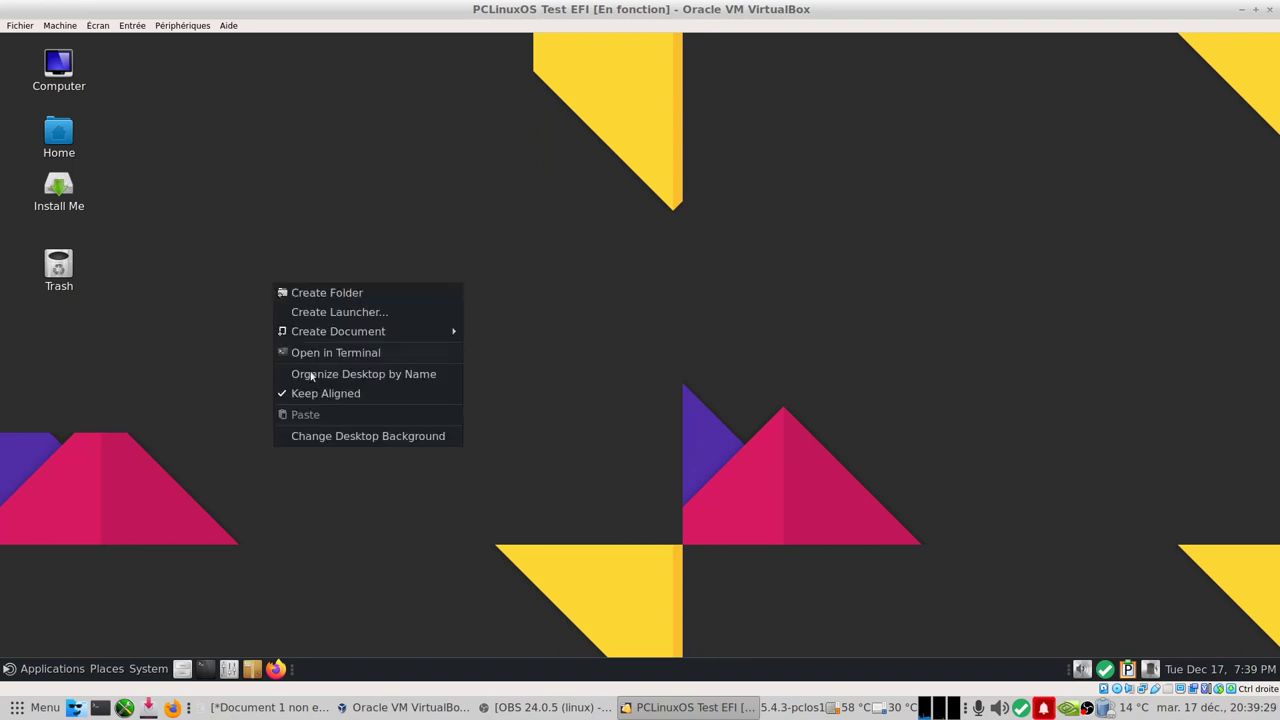
{"action": "left_click", "coordinate": [373, 436]}
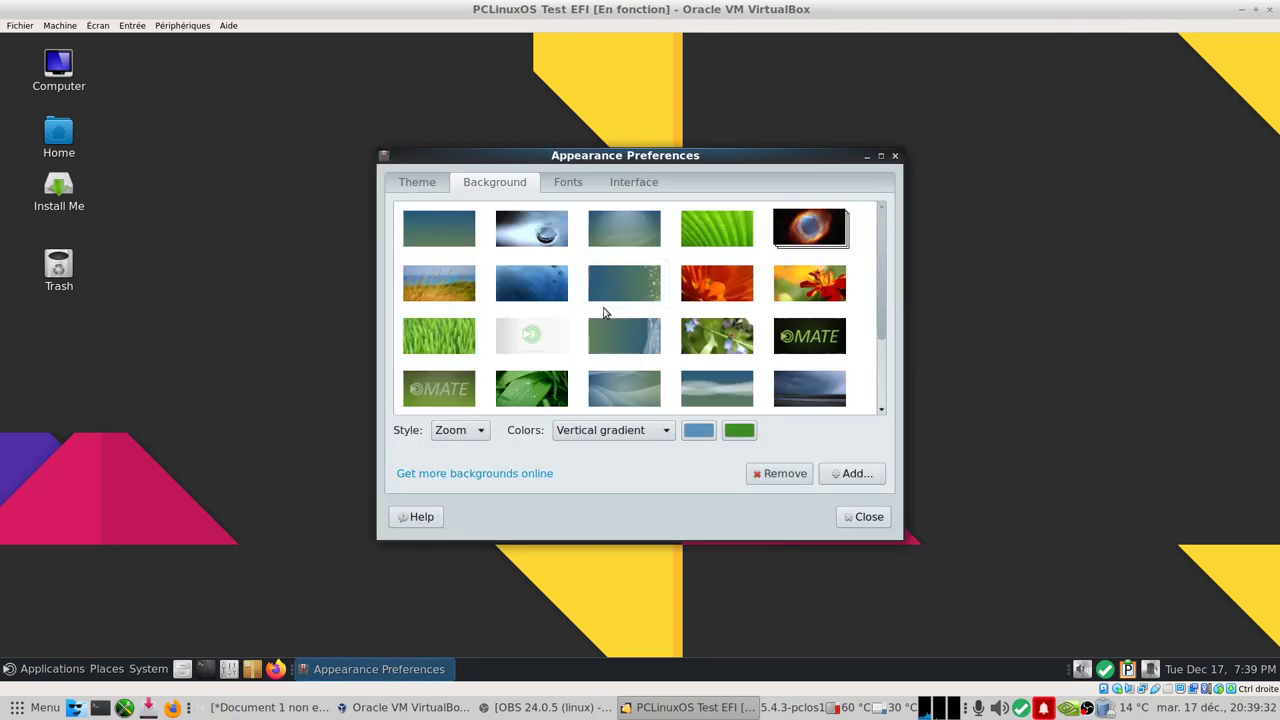
{"action": "left_click", "coordinate": [513, 369]}
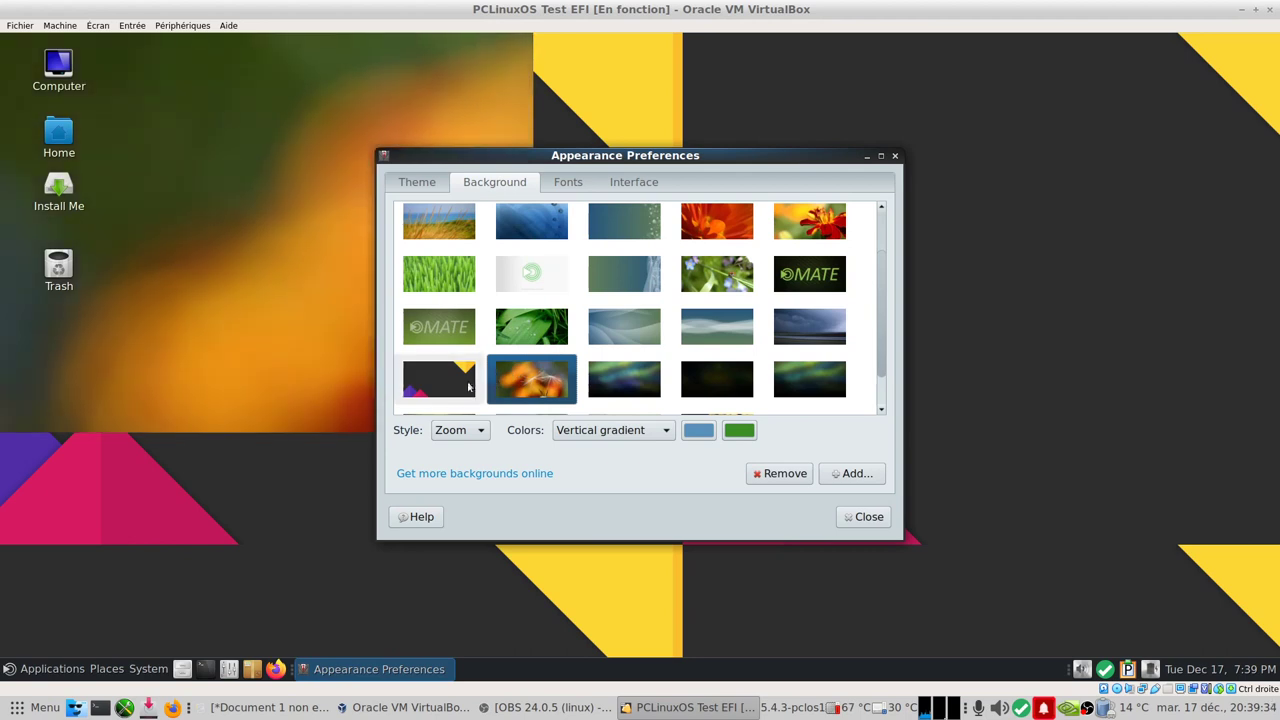
{"action": "left_click", "coordinate": [480, 384]}
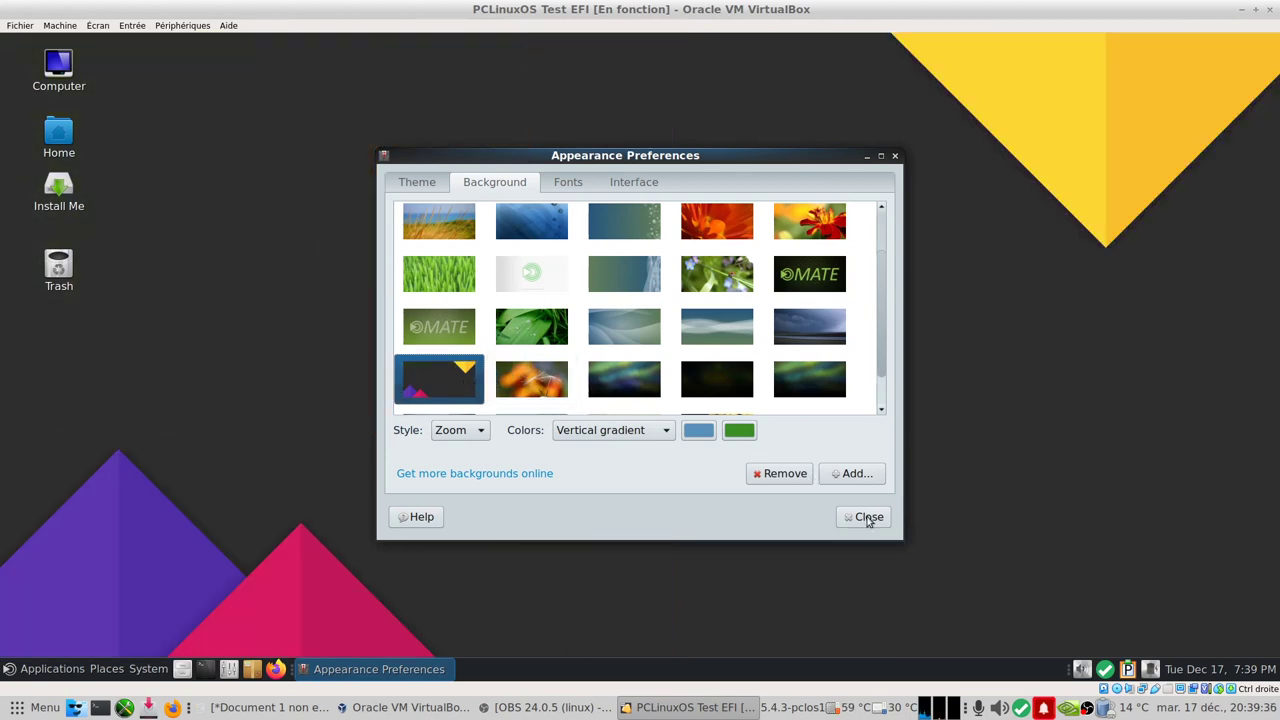
{"action": "left_click", "coordinate": [866, 518]}
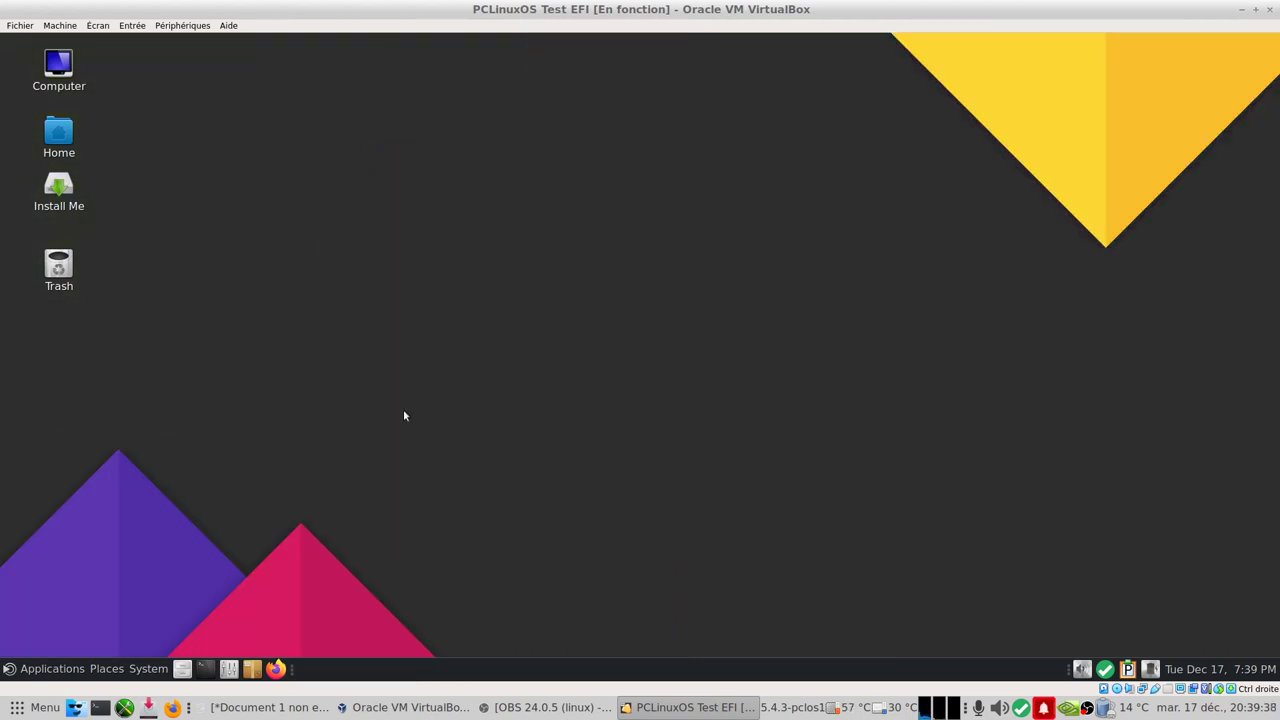
- Launch the PCLinuxOS Installation Wizard from the live desktop and proceed with formatting the selected partitions
{"action": "double_click", "coordinate": [58, 186]}
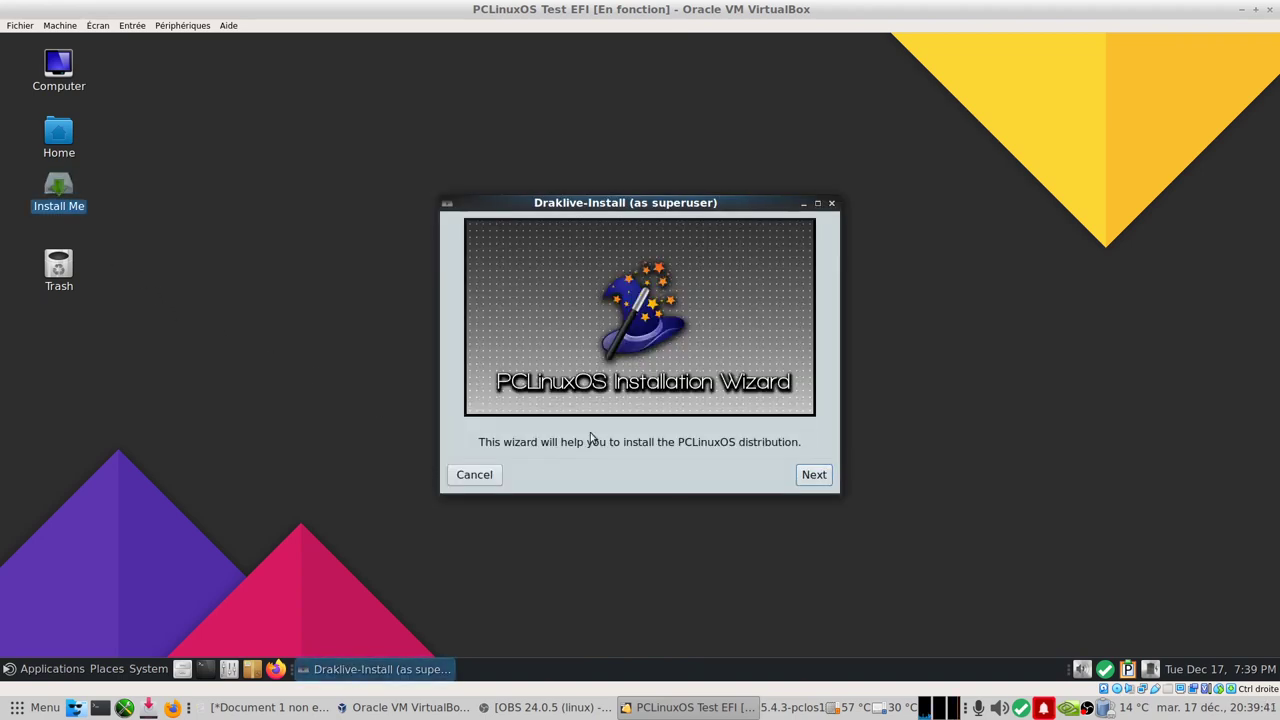
{"action": "left_click", "coordinate": [810, 476]}
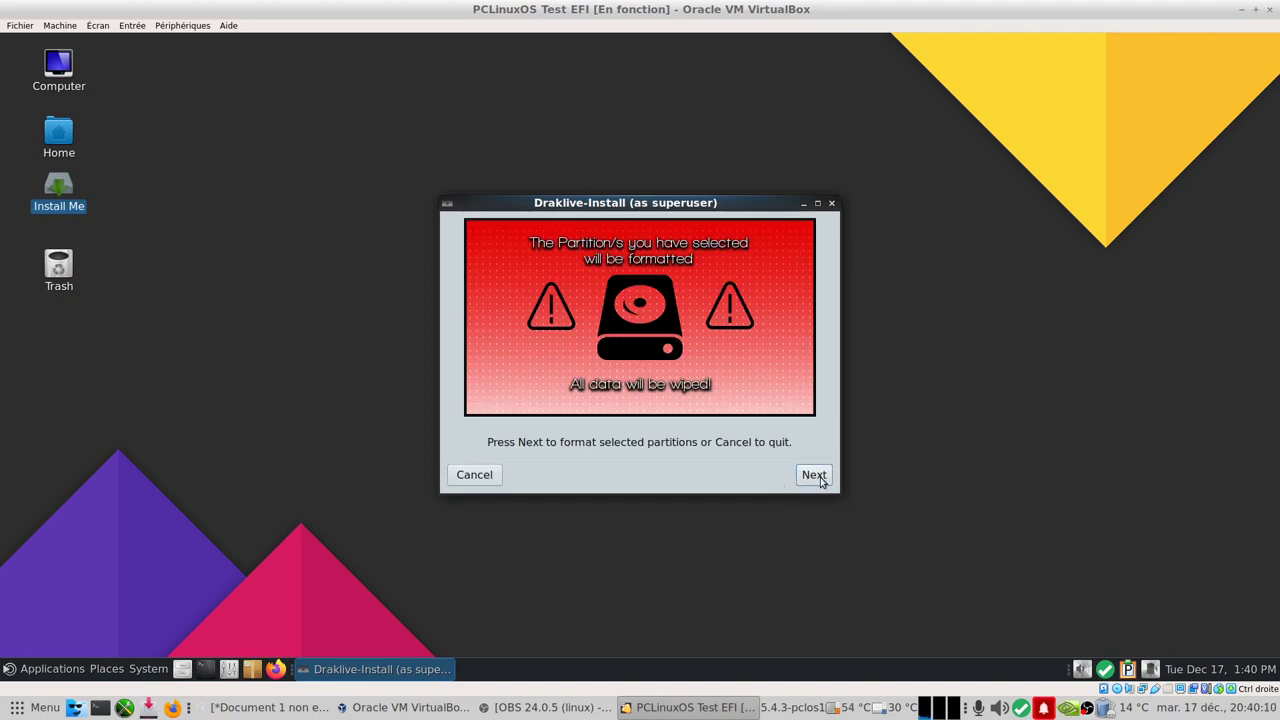
{"action": "left_click", "coordinate": [814, 475]}
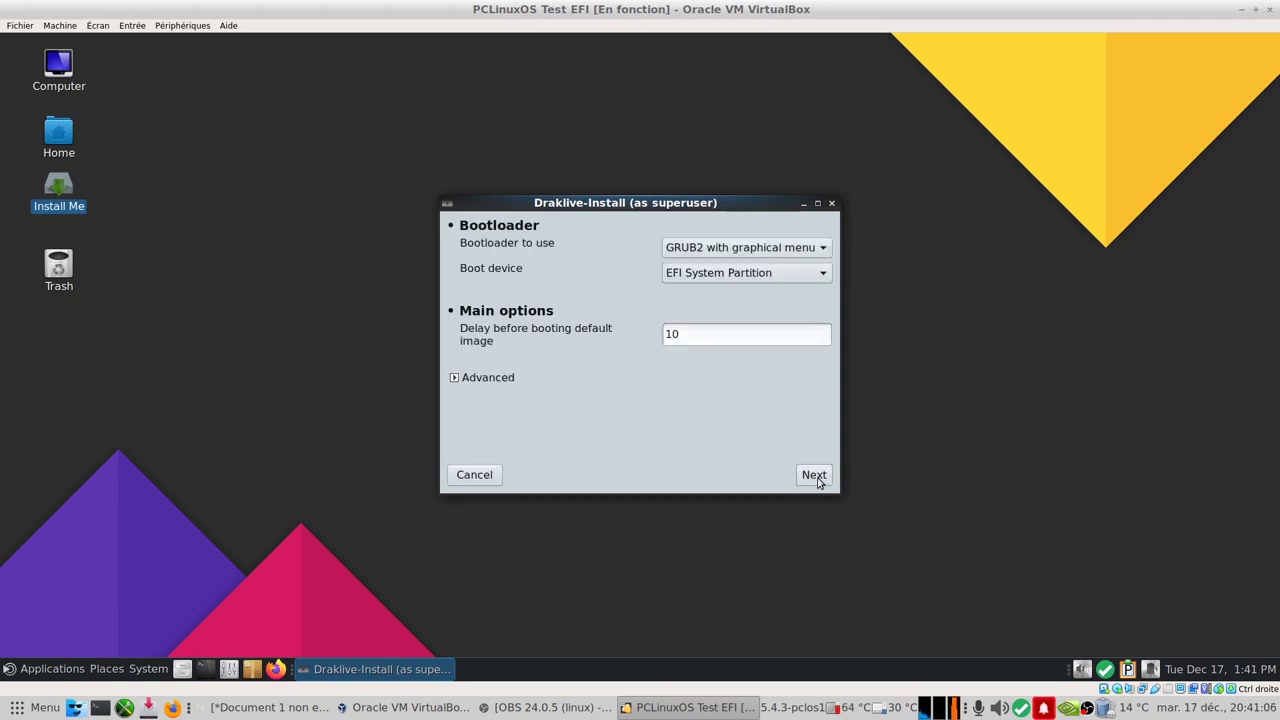
- Set the delay before booting the default image to 3, keep the other bootloader settings and finish the installation wizard
{"action": "double_click", "coordinate": [718, 338]}
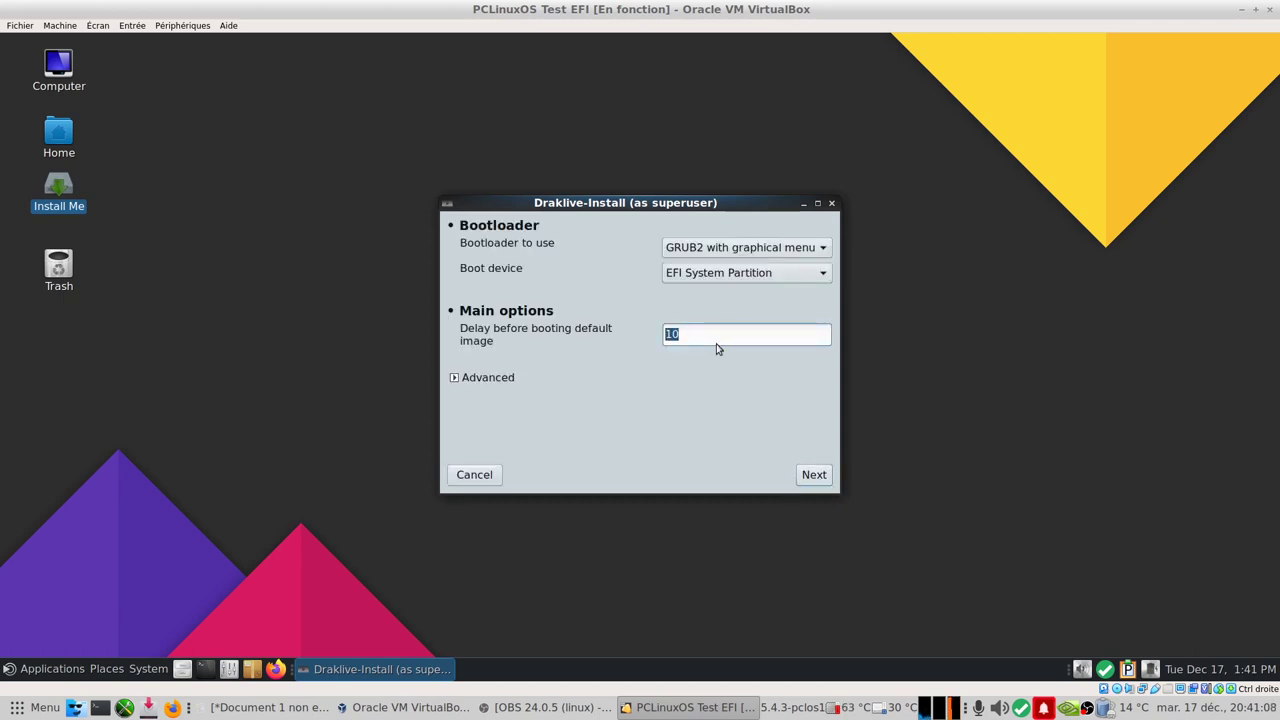
{"action": "key", "text": "BackSpace"}
{"action": "type", "text": "3"}
{"action": "left_click", "coordinate": [815, 480]}
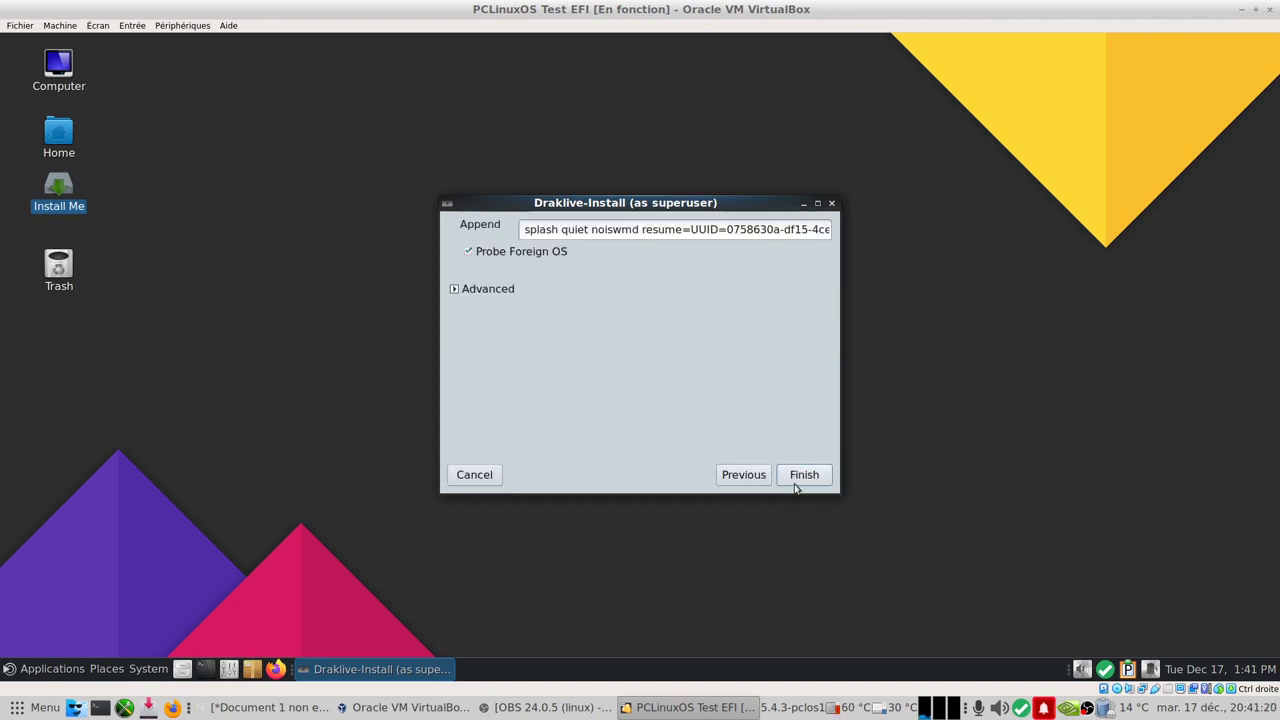
{"action": "left_click", "coordinate": [813, 477]}
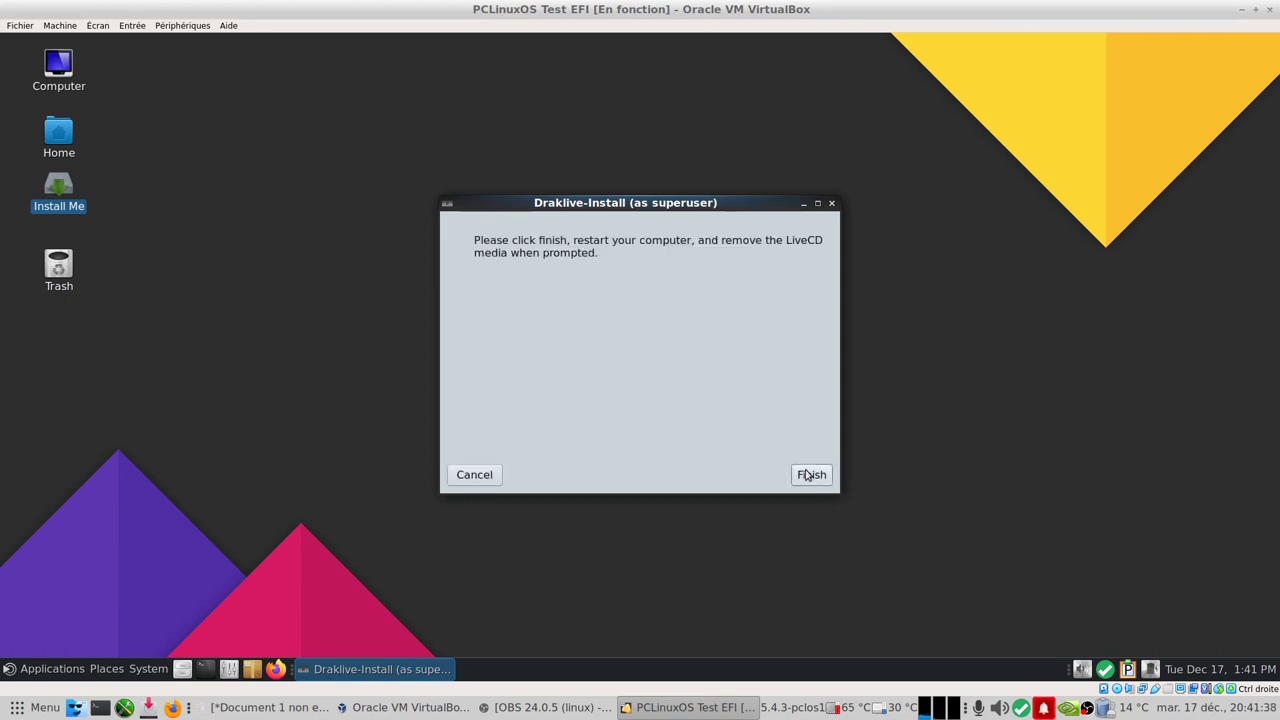
{"action": "left_click", "coordinate": [810, 475]}
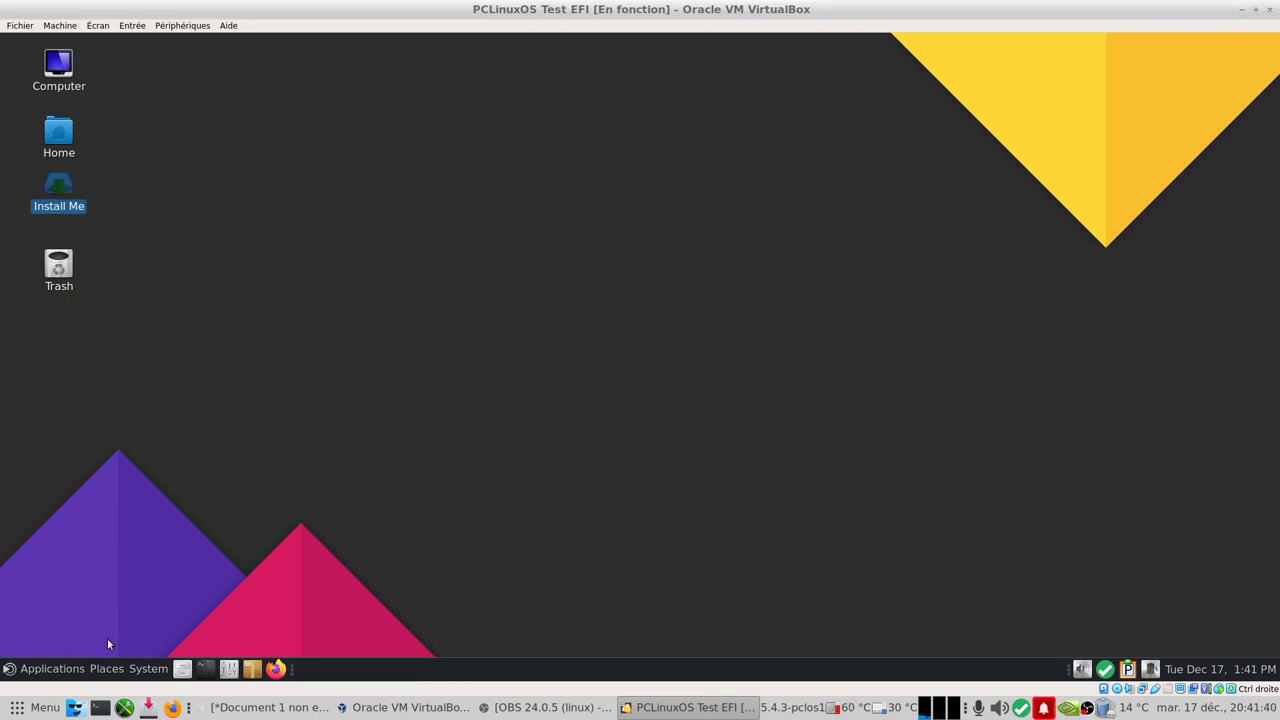
- Examine the partition layout of /dev/sda in GParted, then close it
{"action": "left_click", "coordinate": [35, 670]}
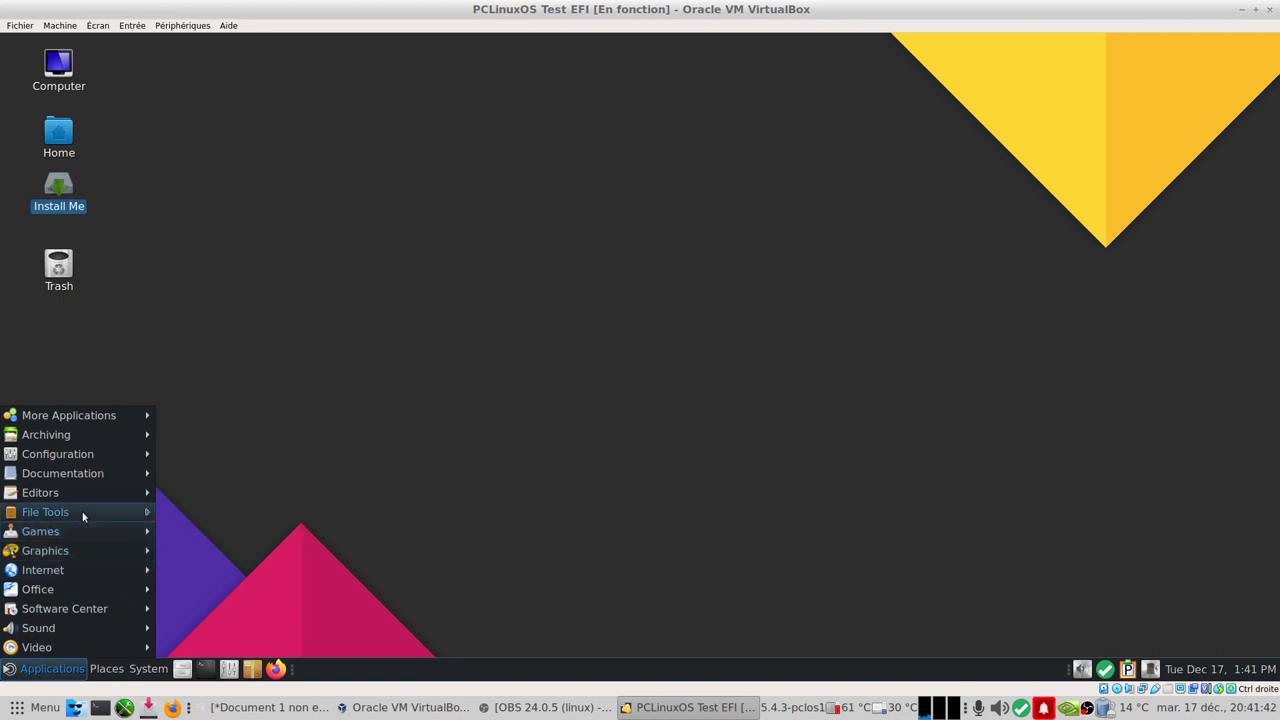
{"action": "mouse_move", "coordinate": [145, 517]}
{"action": "left_click", "coordinate": [257, 548]}
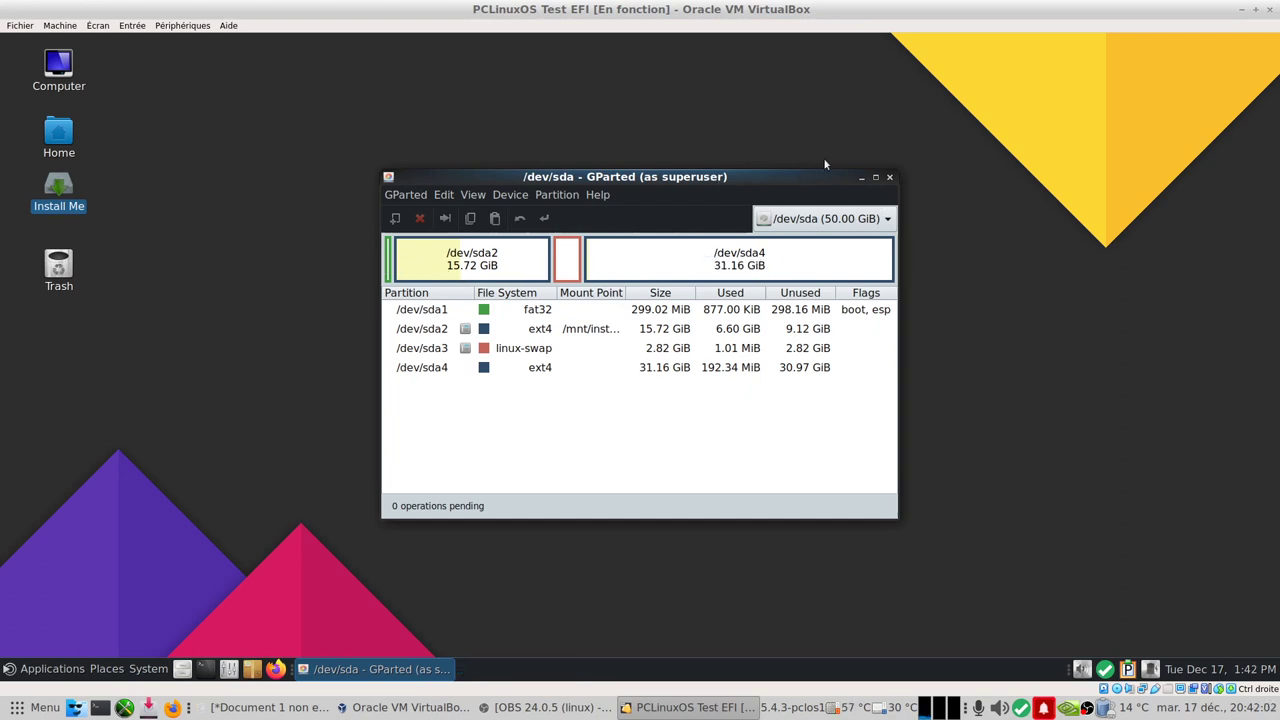
{"action": "left_click", "coordinate": [890, 177]}
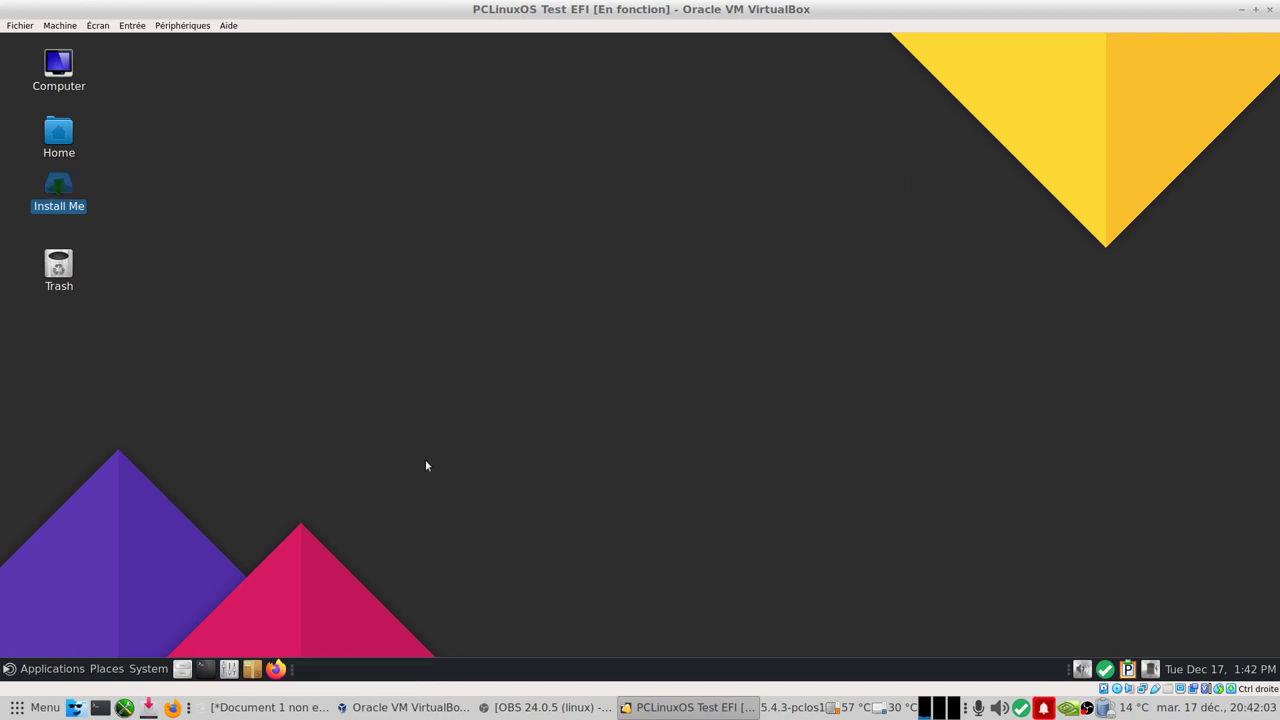
- Restart the live system and confirm the removal of the LiveCD
{"action": "left_click", "coordinate": [143, 672]}
{"action": "left_click", "coordinate": [181, 647]}
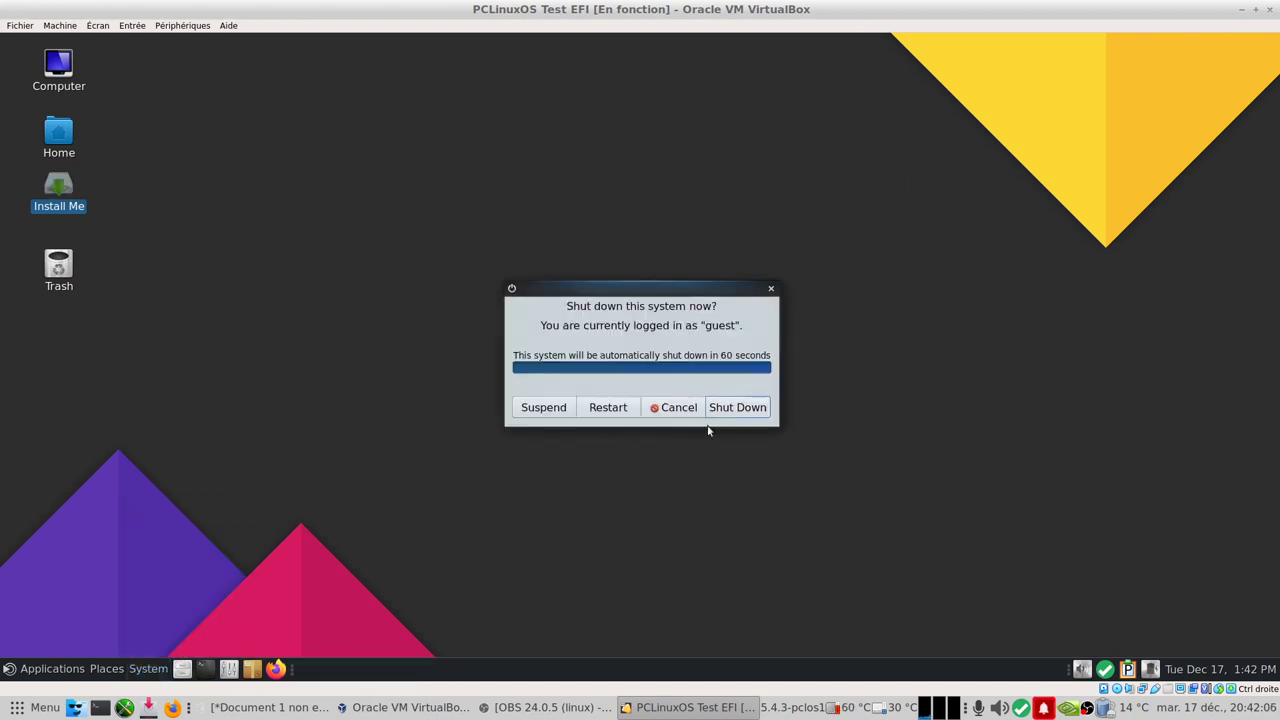
{"action": "left_click", "coordinate": [589, 415]}
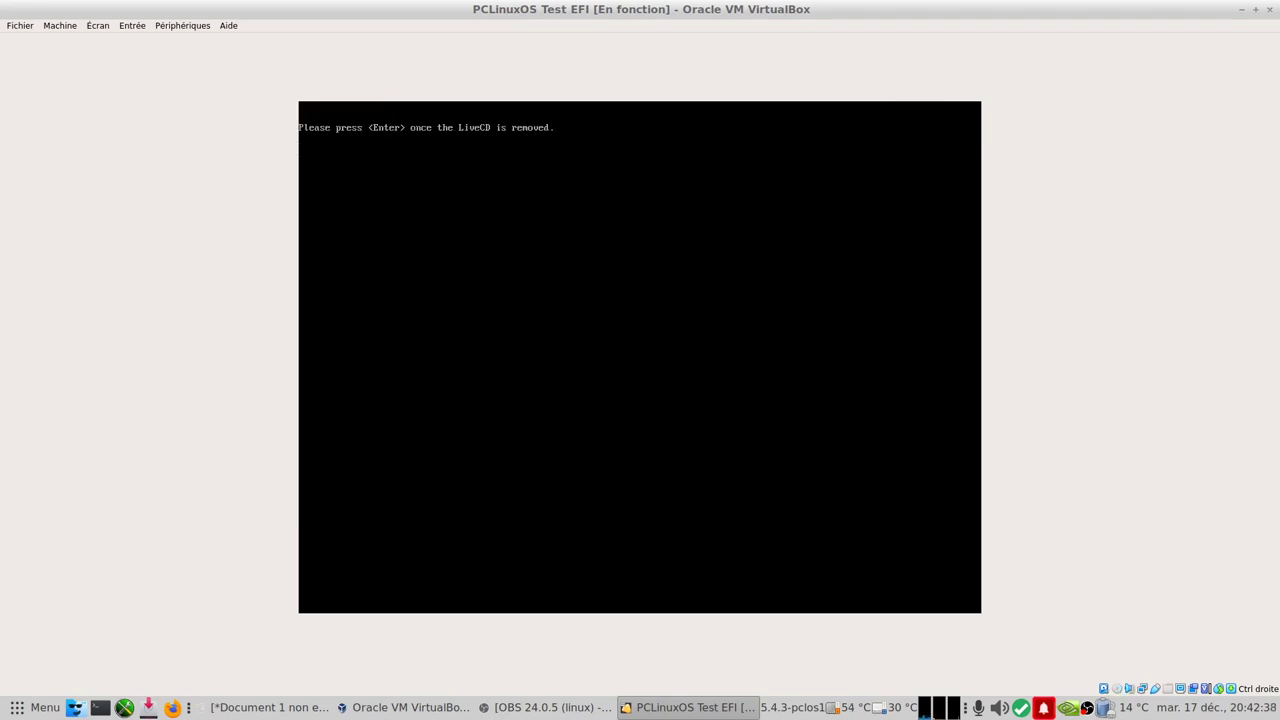
{"action": "key", "text": "Return"}
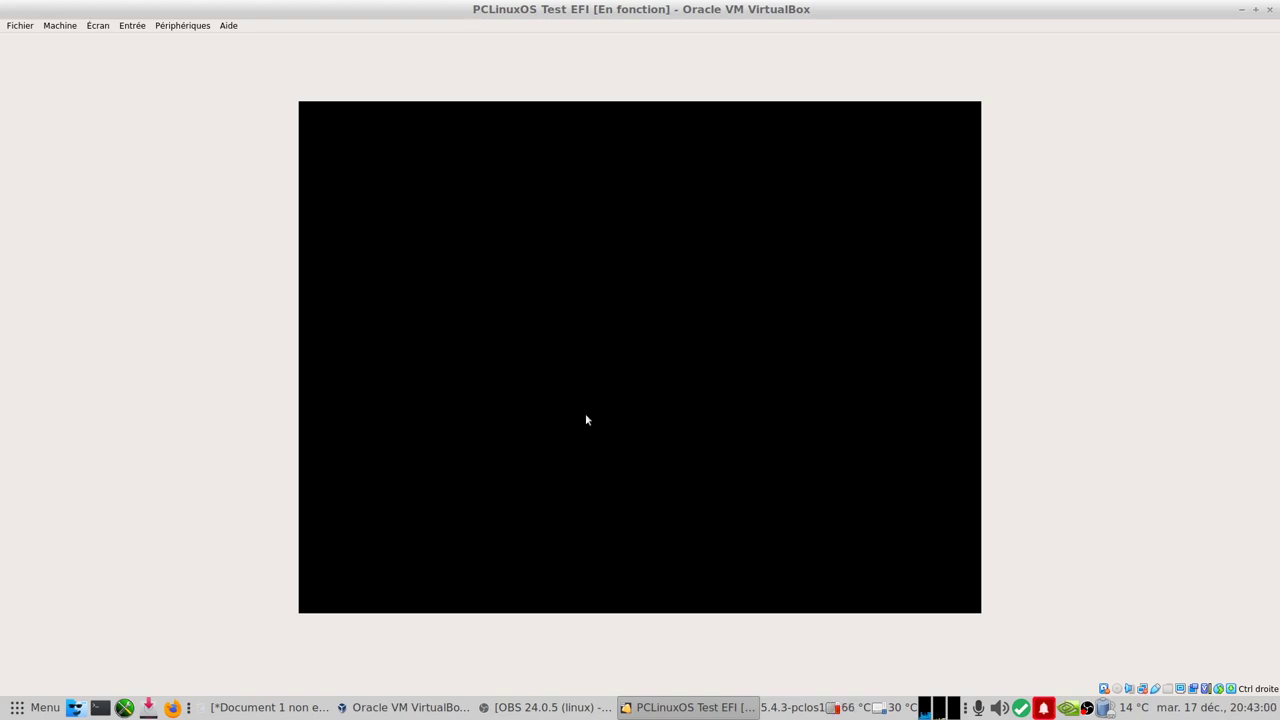
- Look for the local timezone in the timezone list of the newly installed system
{"action": "scroll", "coordinate": [280, 300], "scroll_direction": "up", "scroll_amount": 10}
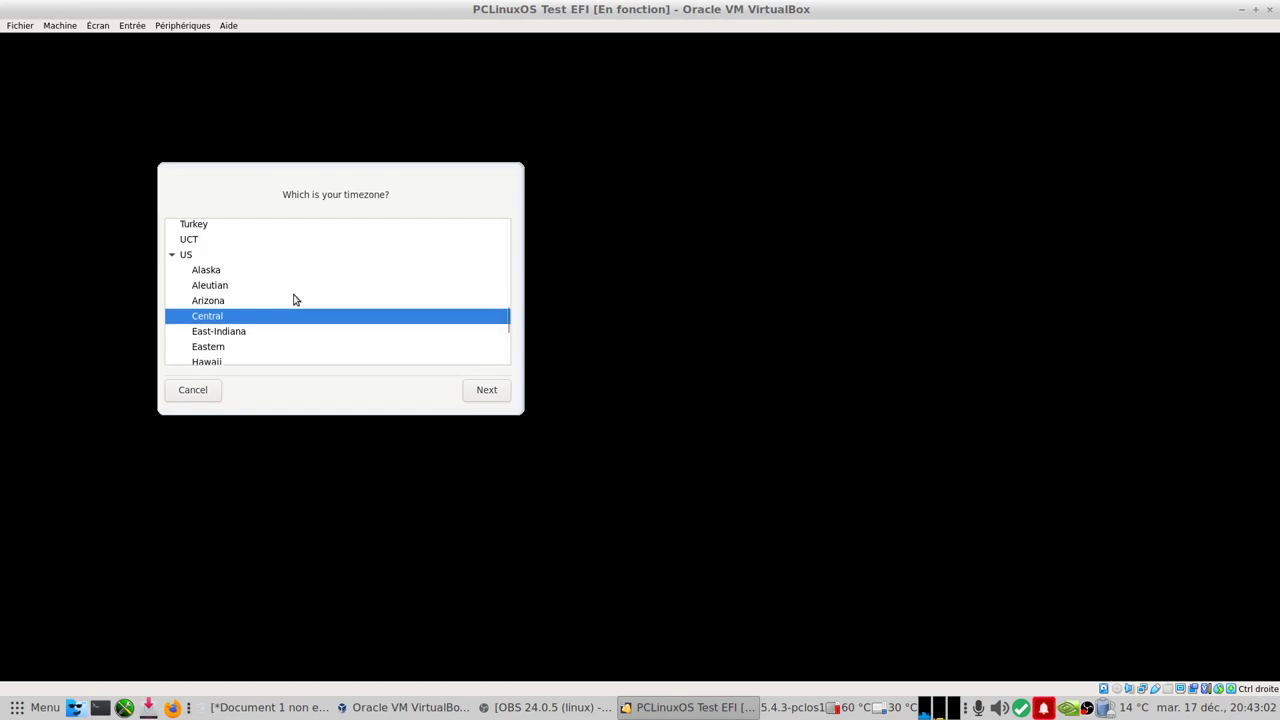
{"action": "scroll", "coordinate": [237, 310], "scroll_direction": "up", "scroll_amount": 3}
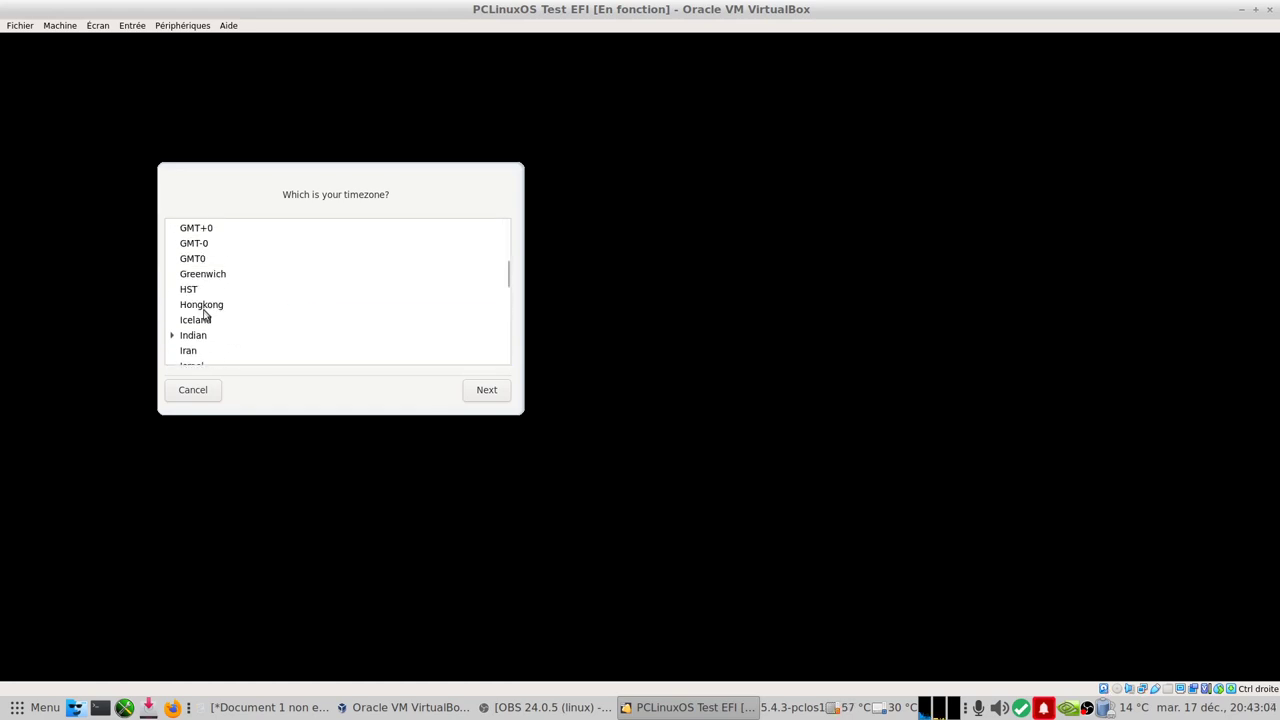